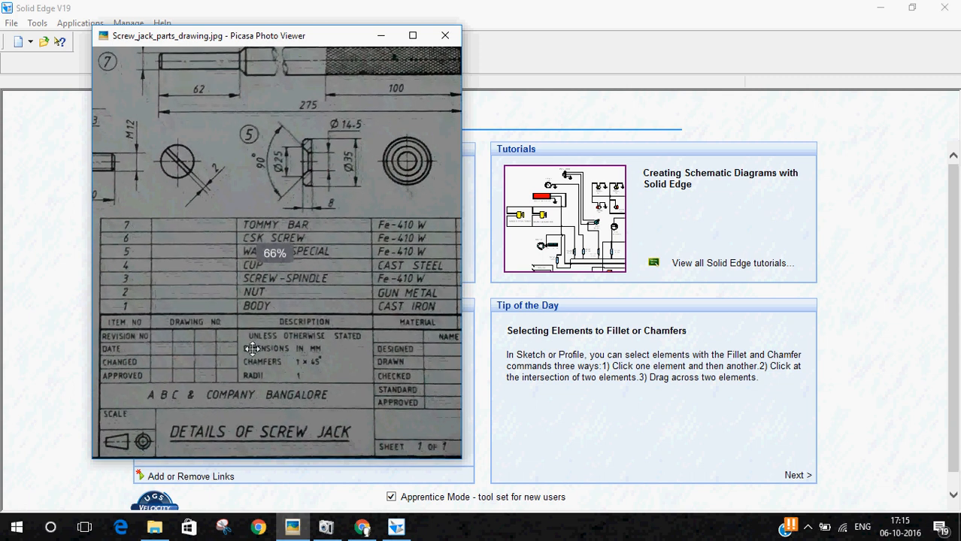
Step: Examine the views and dimensions of item 2, the nut, in the screw jack parts drawing
left_click_drag(168, 227, 376, 382)
mouse_move(228, 201)
left_mouse_down()
mouse_move(262, 234)
mouse_move(278, 284)
mouse_move(214, 257)
mouse_move(137, 249)
left_mouse_up()
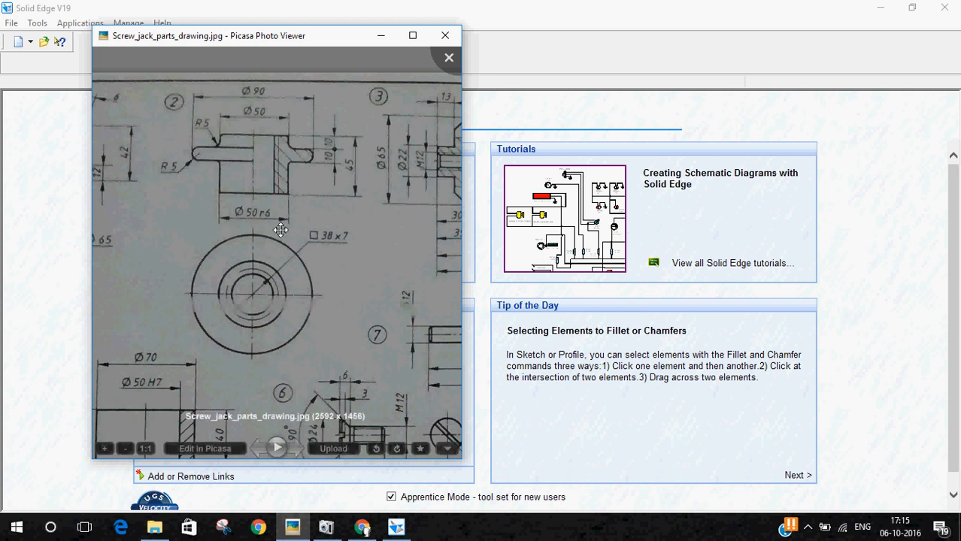
left_click(528, 6)
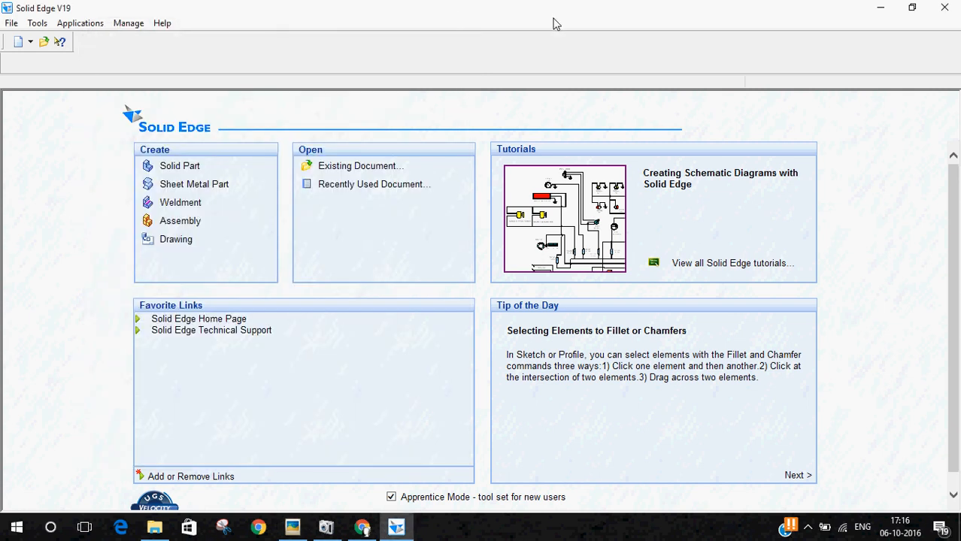
Step: Create a new solid part and open a sketch on the Front (xz) plane
left_click(178, 167)
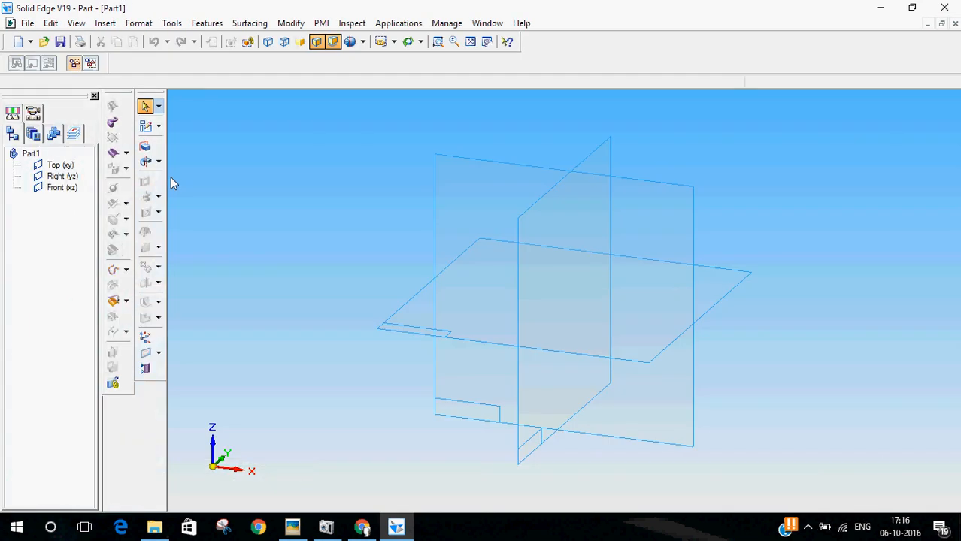
left_click(146, 128)
left_click(146, 128)
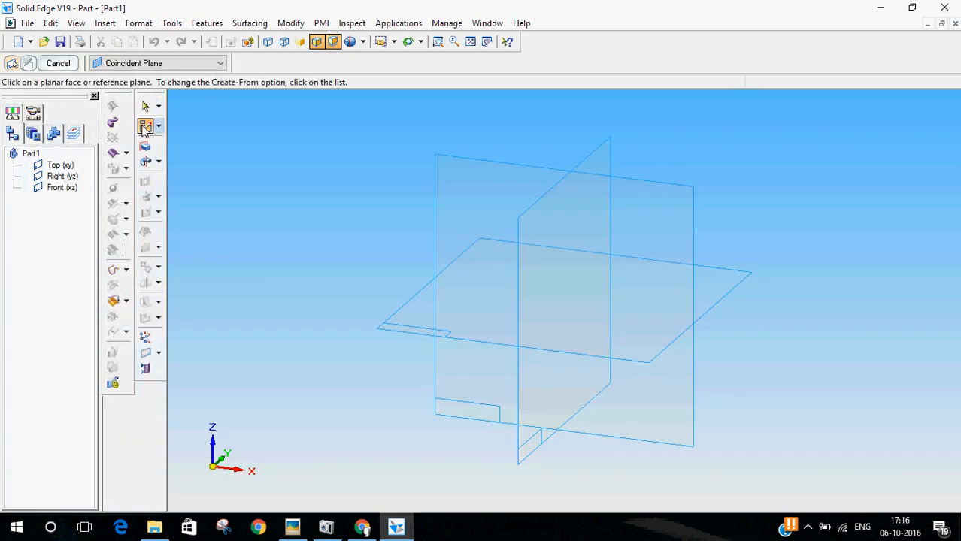
left_click(301, 526)
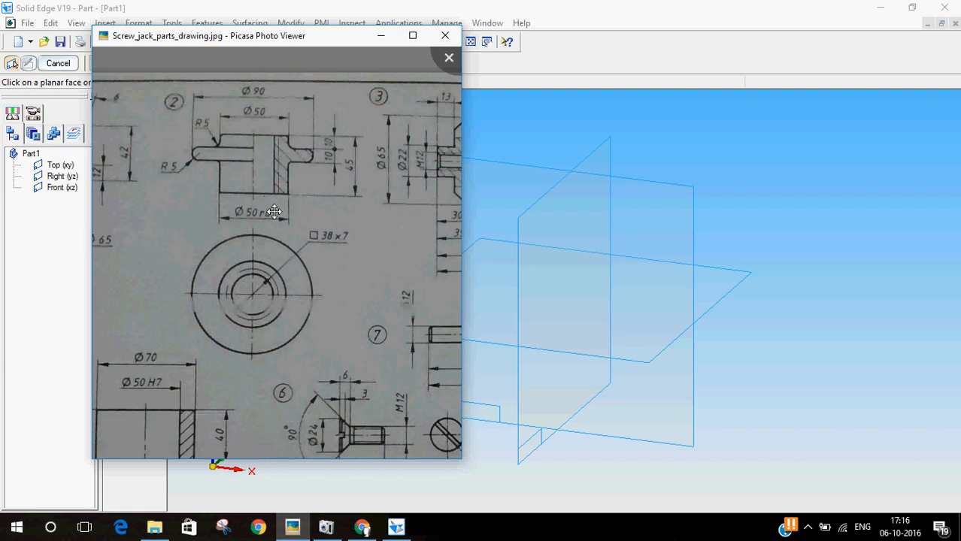
left_click(541, 6)
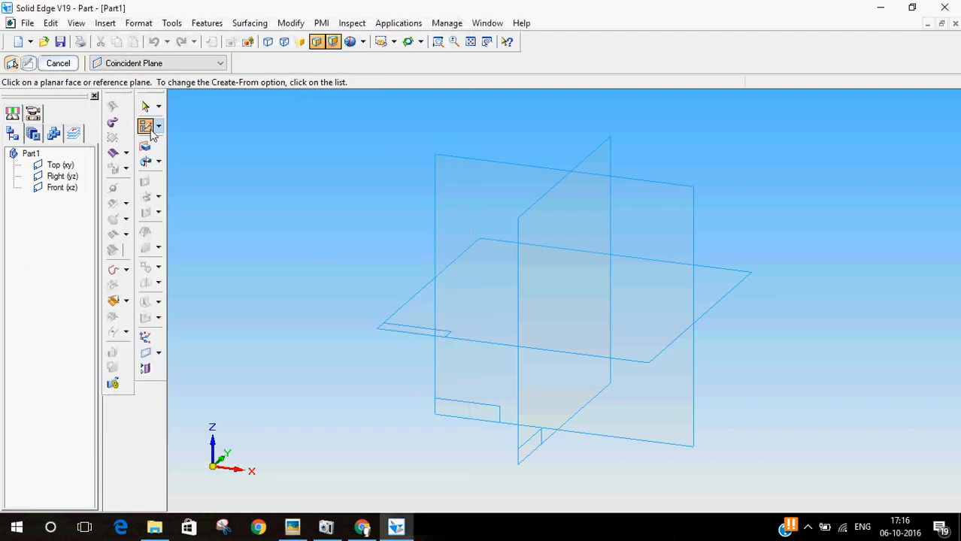
left_click(645, 184)
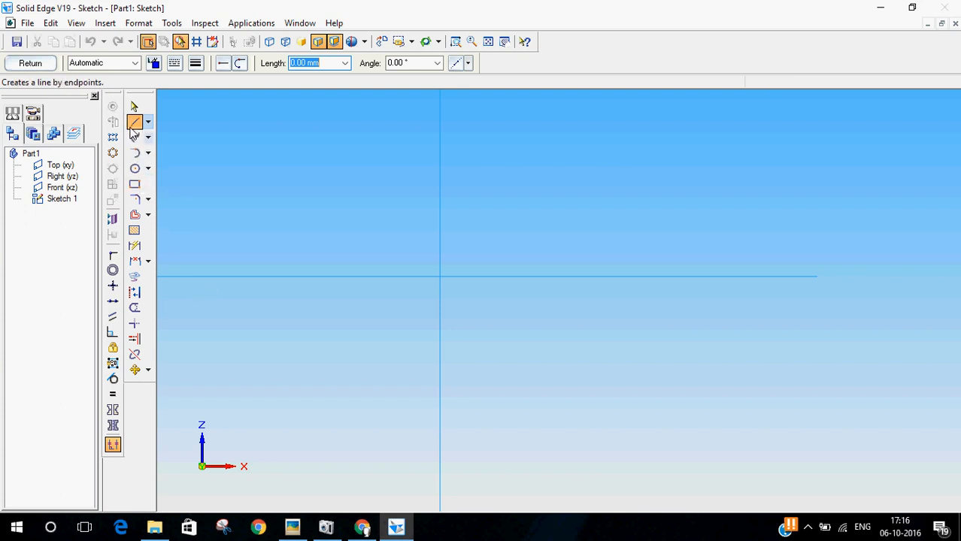
Step: Draw a closed stepped line profile about 29 mm high from the sketch origin up the vertical axis, with a flange on its outer side
left_click(293, 527)
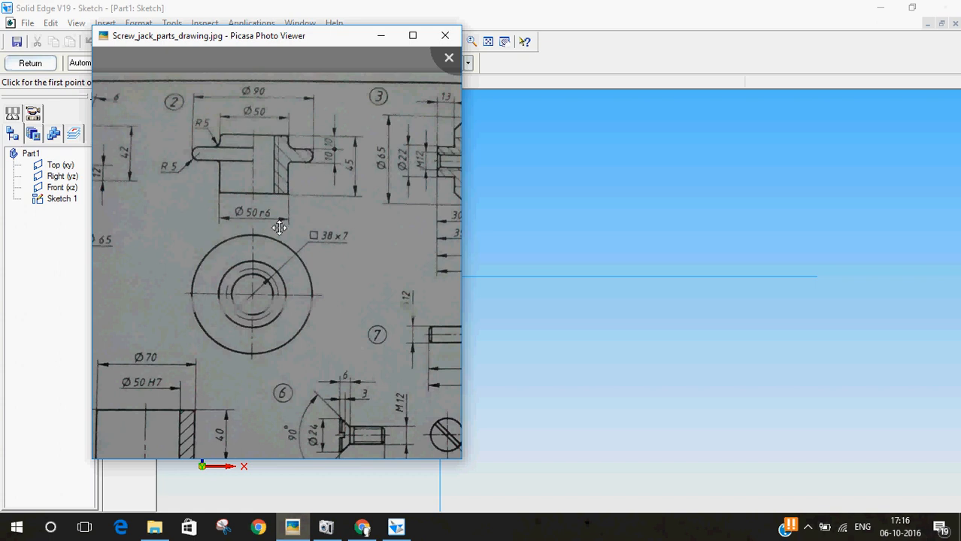
left_click(594, 4)
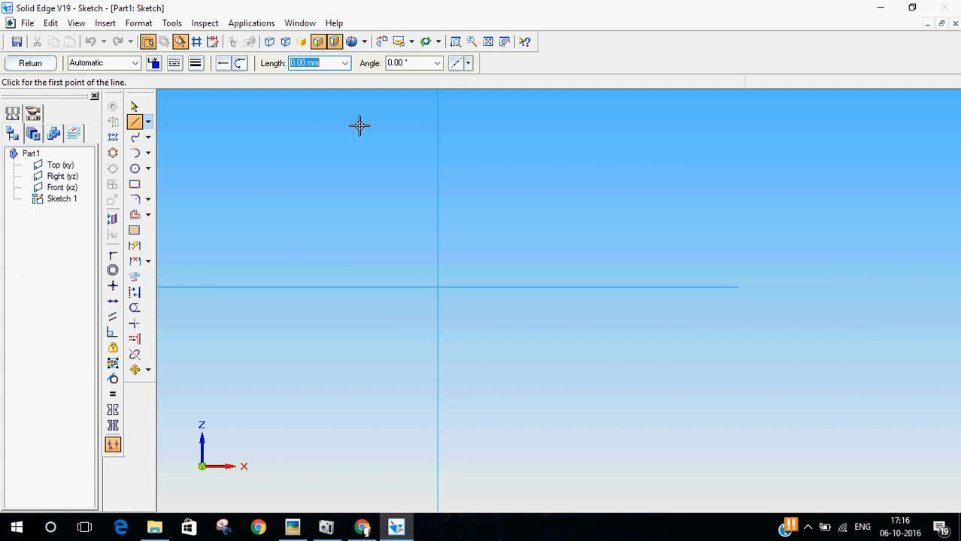
left_click(438, 139)
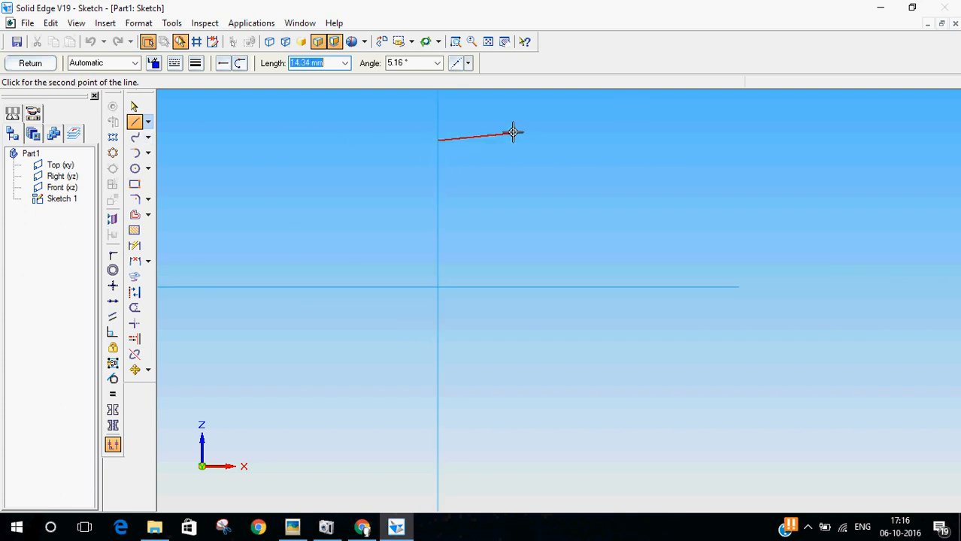
left_click(543, 141)
left_click(544, 191)
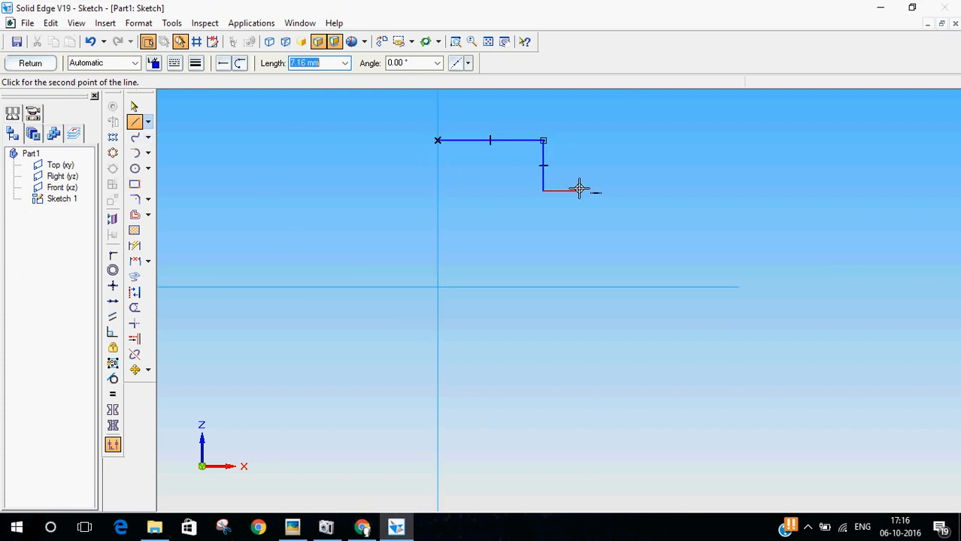
left_click(612, 192)
left_click(613, 251)
left_click(547, 254)
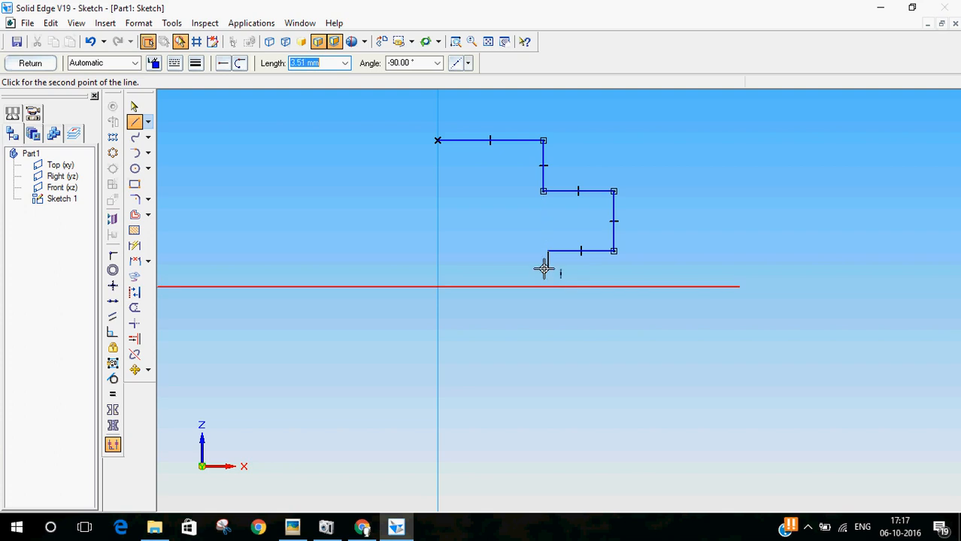
left_click(547, 286)
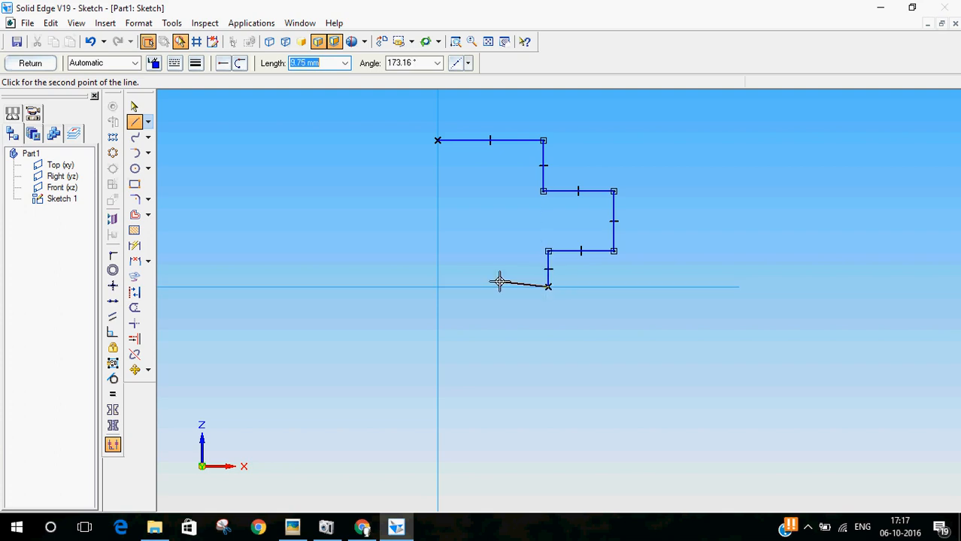
left_click(439, 287)
left_click(438, 140)
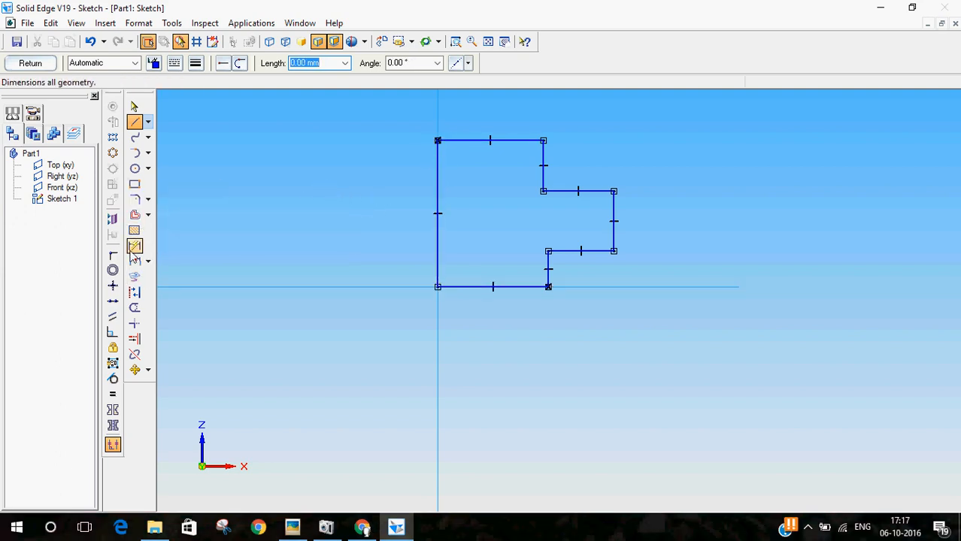
Step: Check the nut drawing and dimension the profile's overall height between its top and bottom edges as 45 mm
left_click(293, 527)
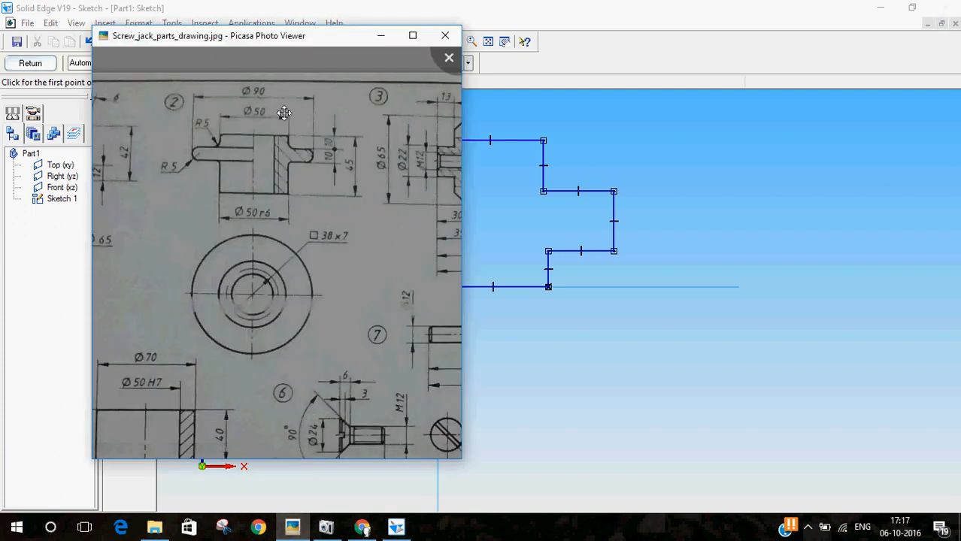
left_click(591, 6)
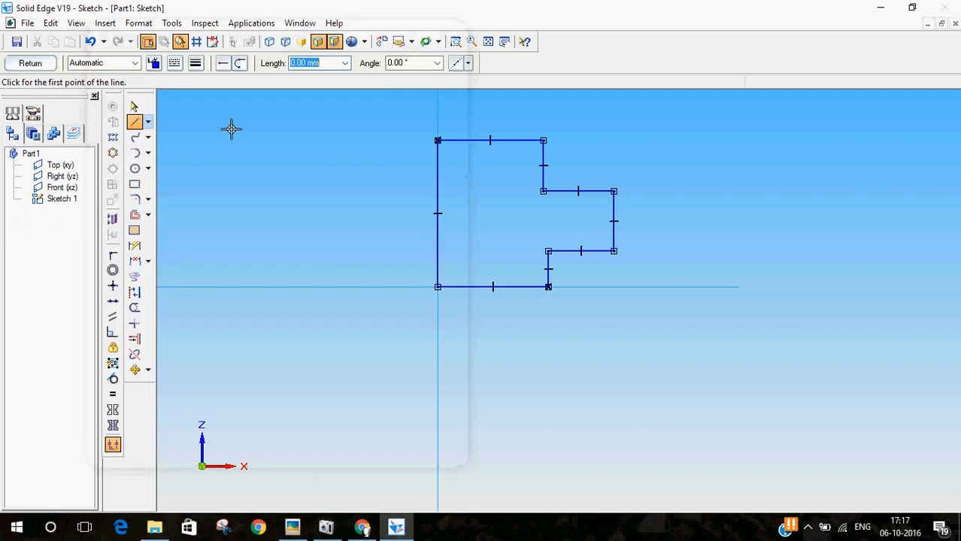
left_click(135, 246)
left_click(487, 142)
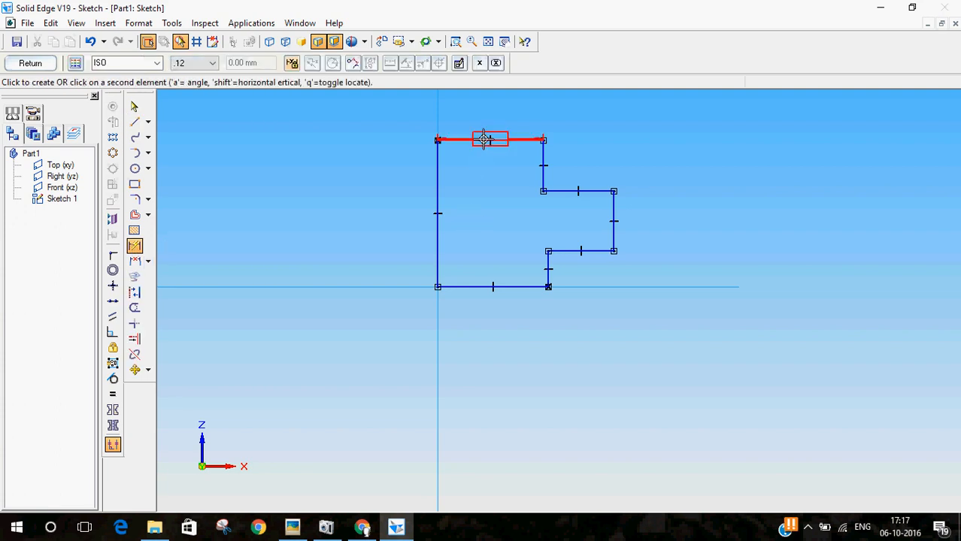
left_click(461, 286)
left_click(736, 189)
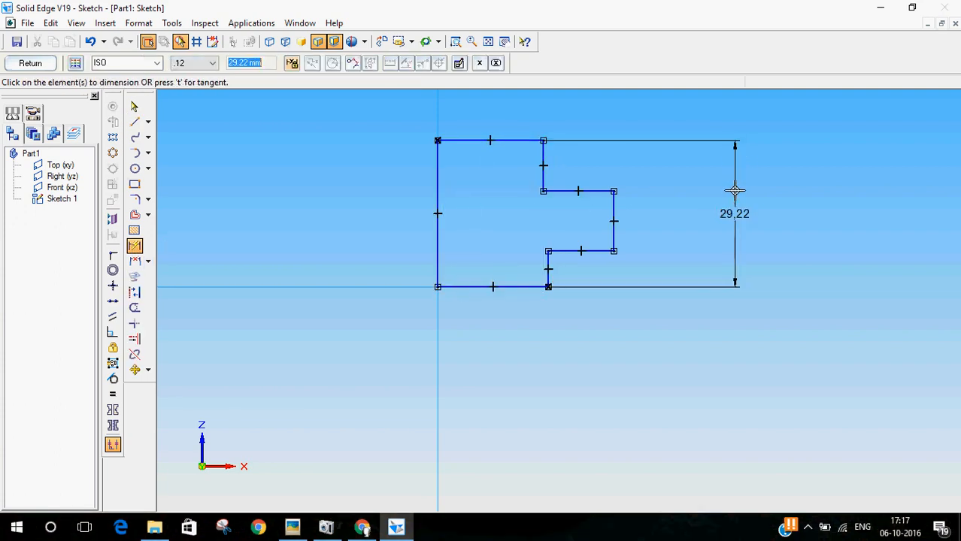
type("45")
key("Return")
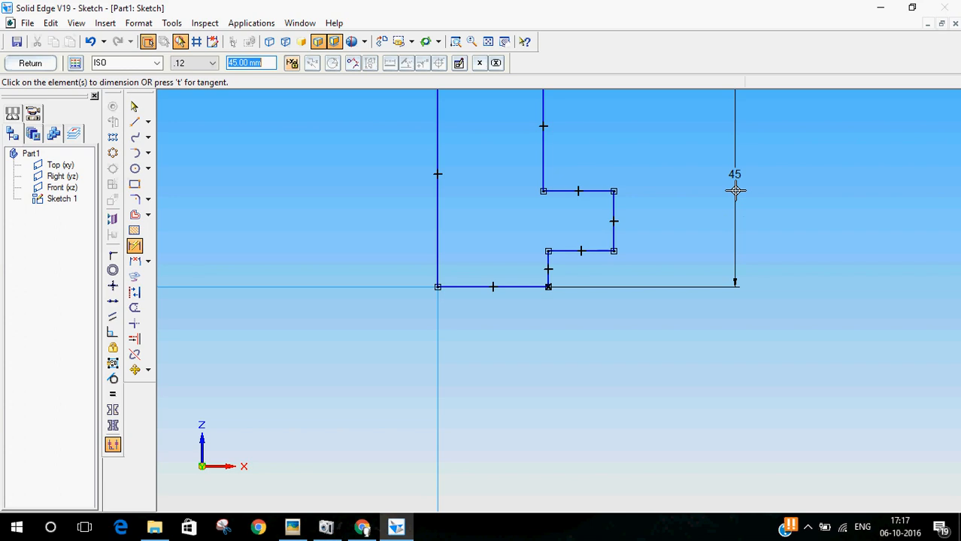
scroll(536, 410, "down", 2)
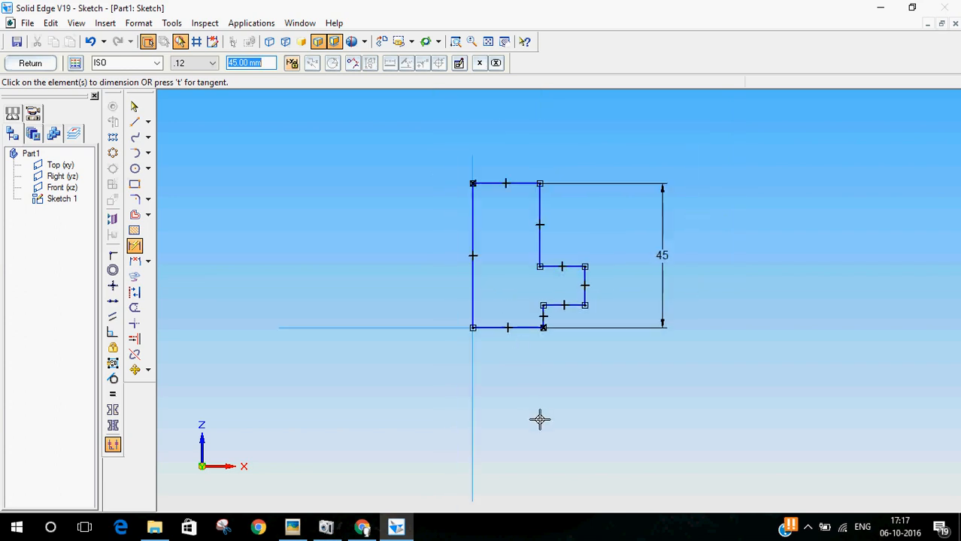
Step: Dimension the distance from the profile's top edge to the flange's upper edge as 10 mm, following the nut drawing
left_click(292, 527)
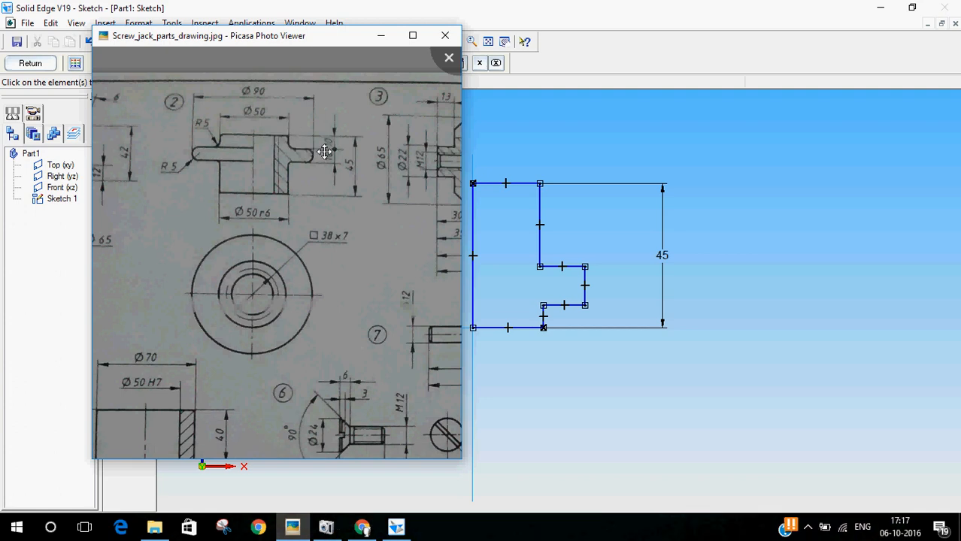
left_click(536, 4)
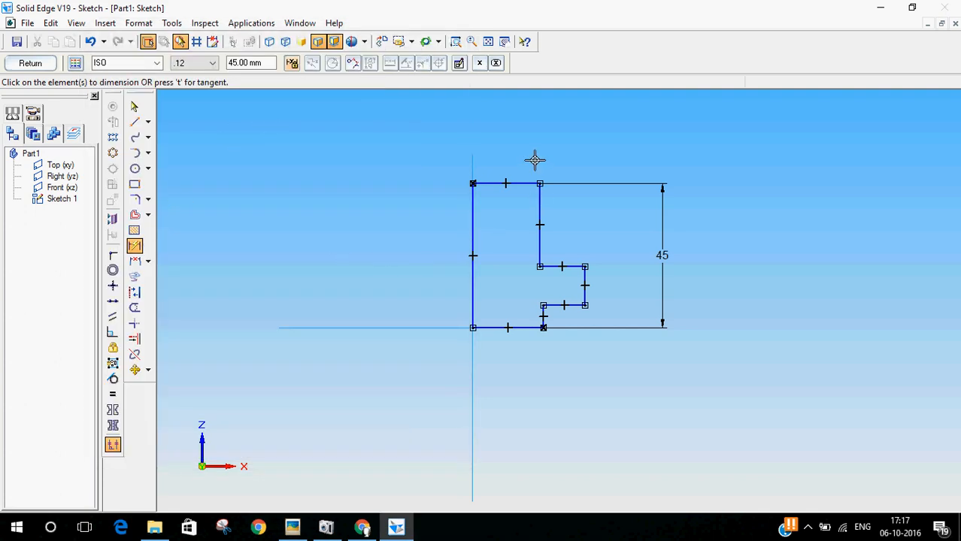
left_click(522, 181)
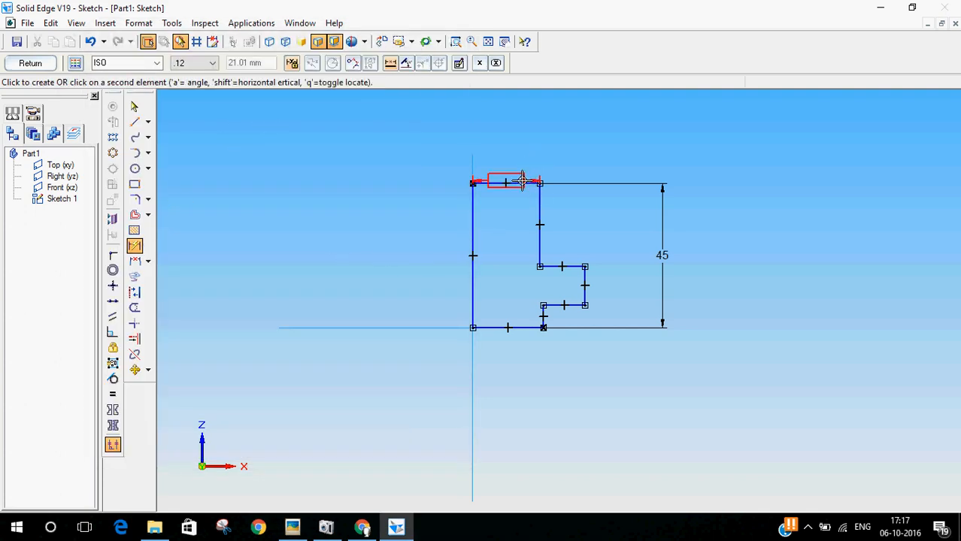
left_click(571, 266)
left_click(710, 208)
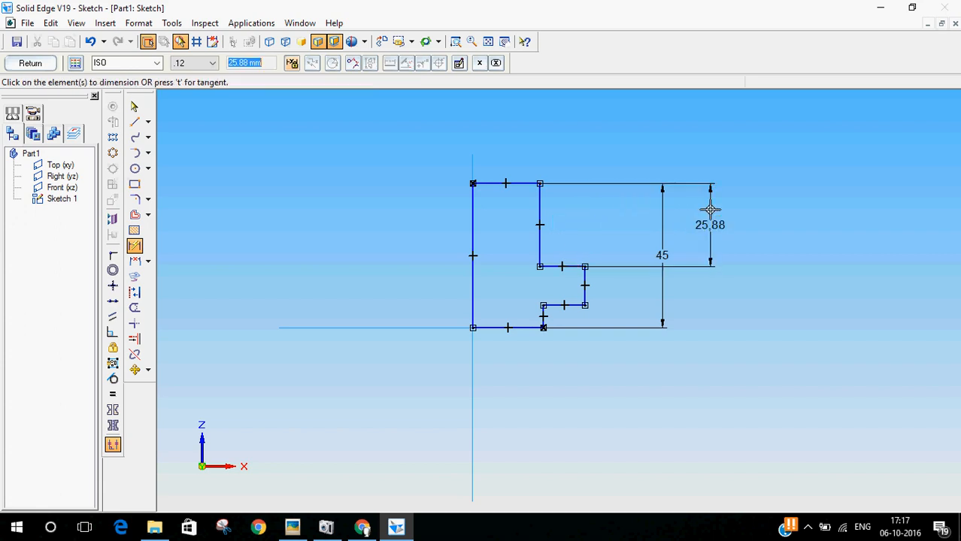
type("10")
key("Return")
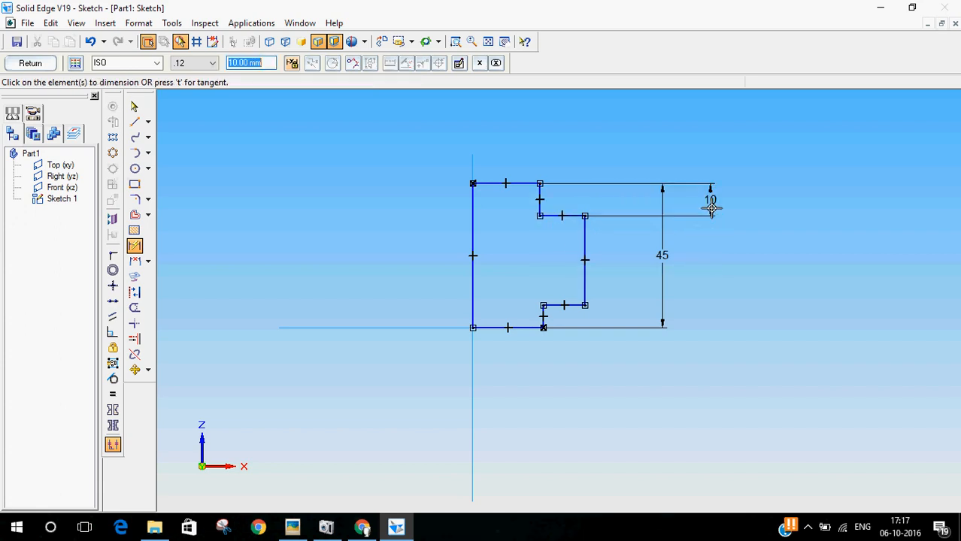
Step: Dimension the flange's outer vertical edge as 10 mm
left_click(584, 254)
left_click(709, 255)
type("1")
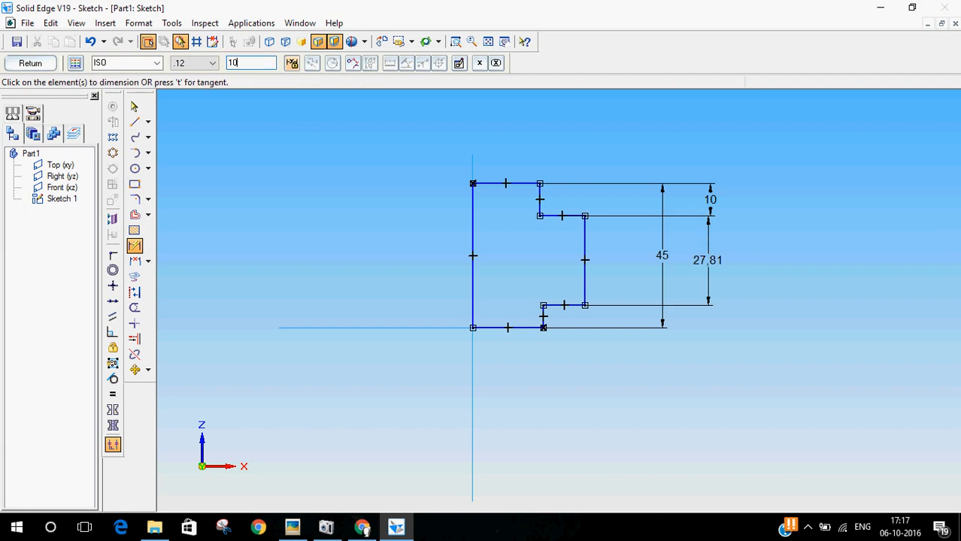
type("0")
key("Return")
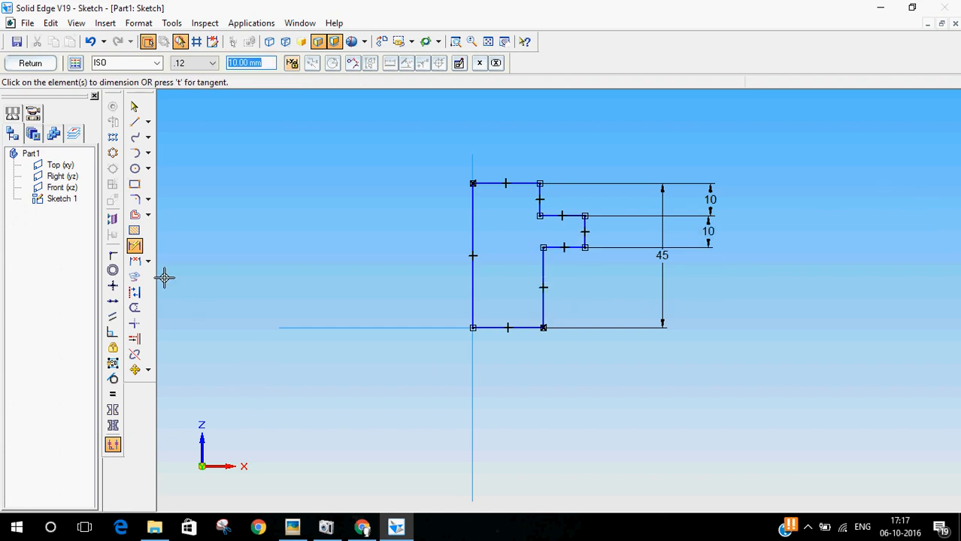
Step: Check the nut drawing and add a horizontal dimension from the vertical axis to the profile's lower outer edge
left_click(301, 526)
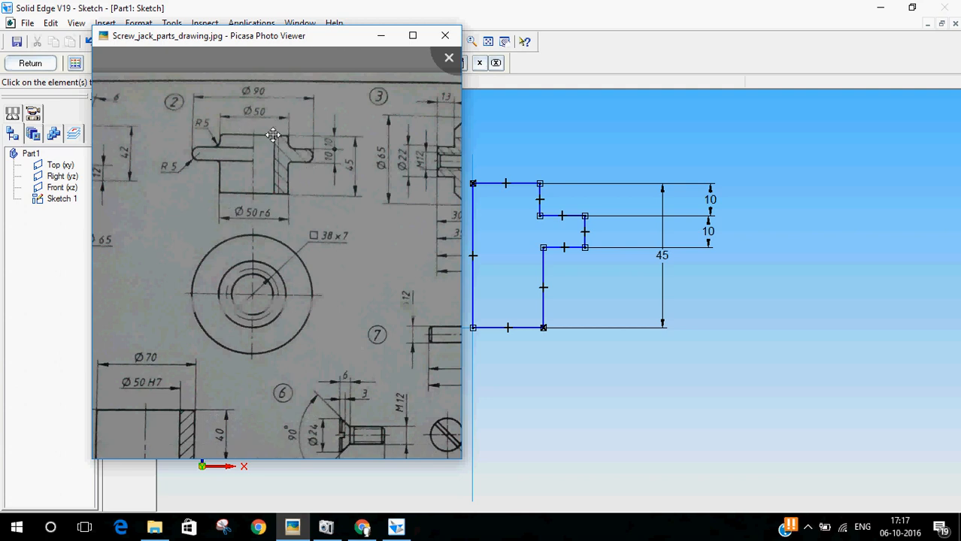
left_click(520, 3)
left_click(131, 244)
left_click(134, 246)
left_click(540, 307)
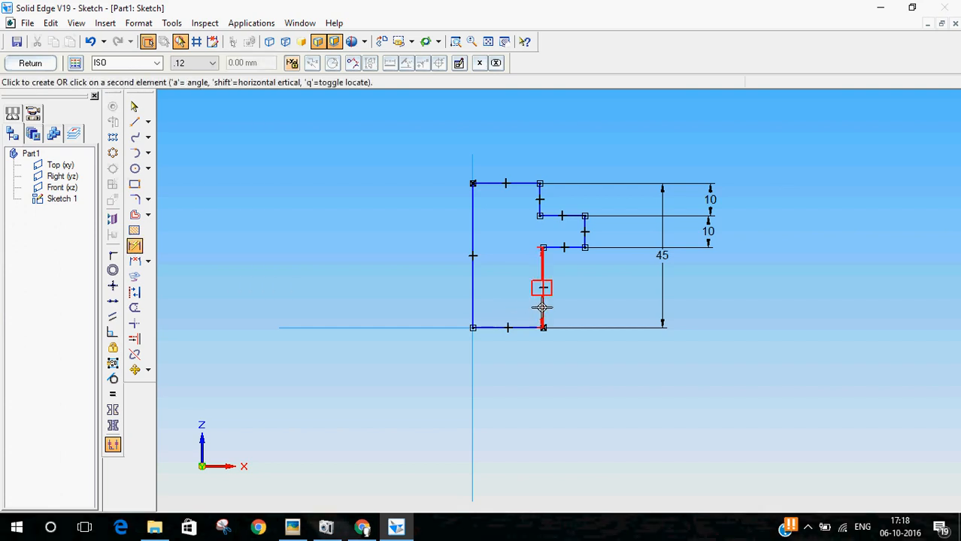
left_click(472, 385)
left_click(513, 374)
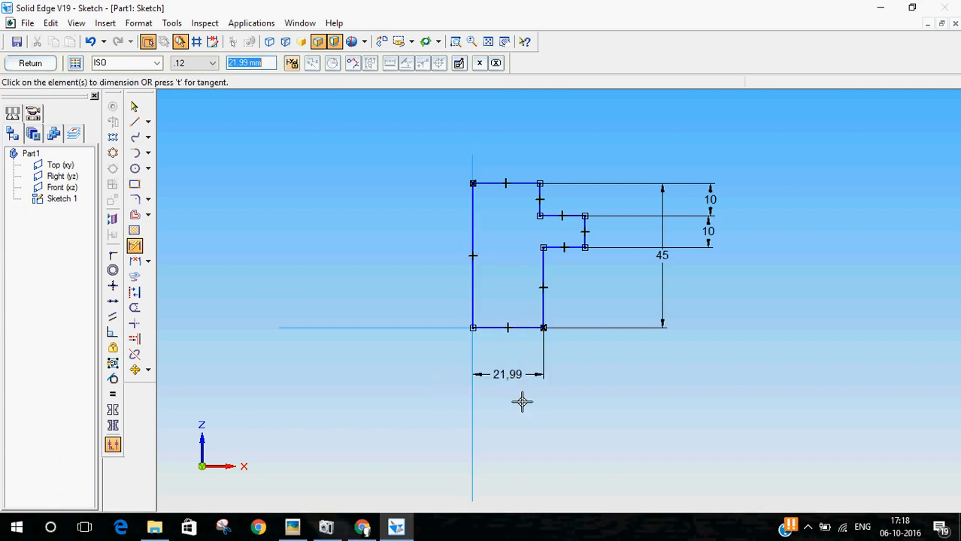
Step: Set the horizontal dimension below the profile to 20/2 mm
type("20/2")
key("Return")
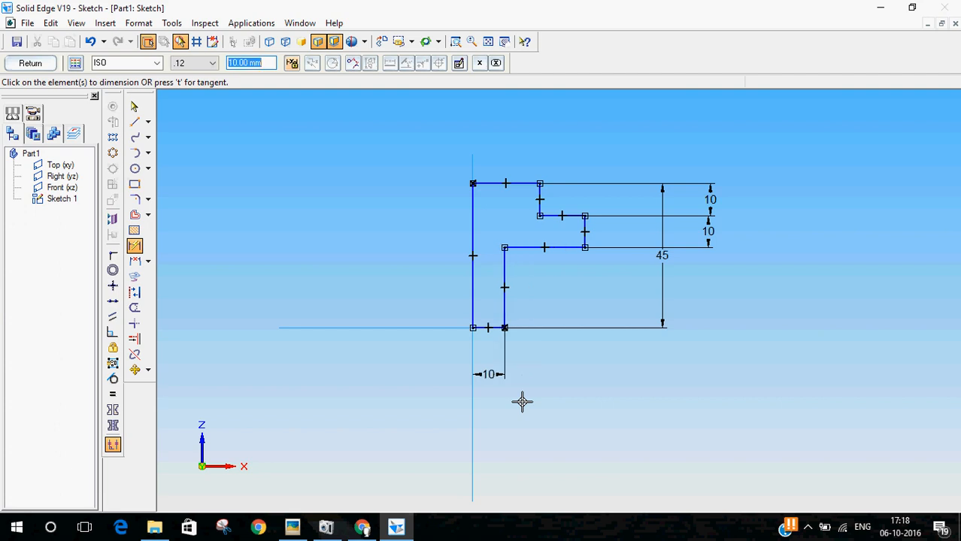
Step: Set the horizontal dimension below the profile to 50/2 mm
type("50/2")
key("Return")
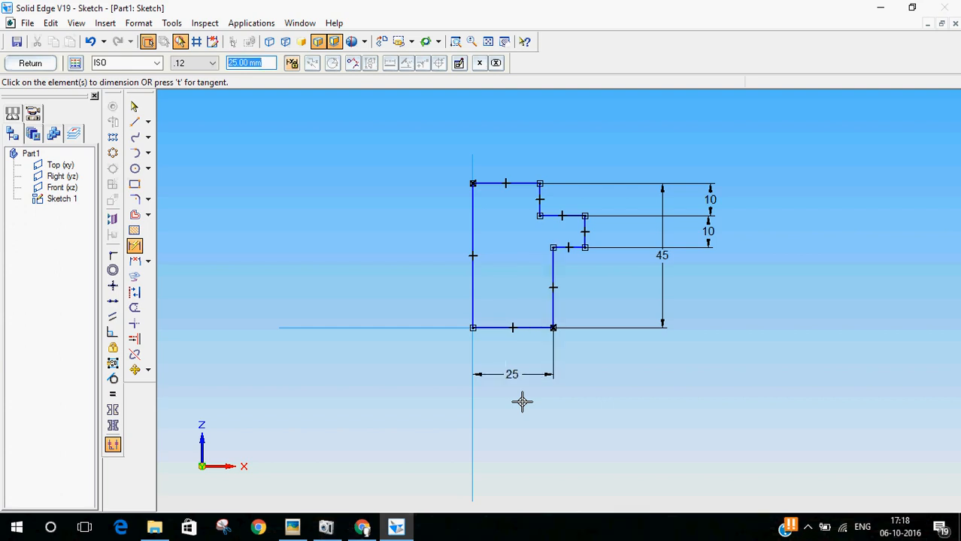
Step: Dimension the profile's top edge as 25 mm
left_click(515, 183)
left_click(509, 138)
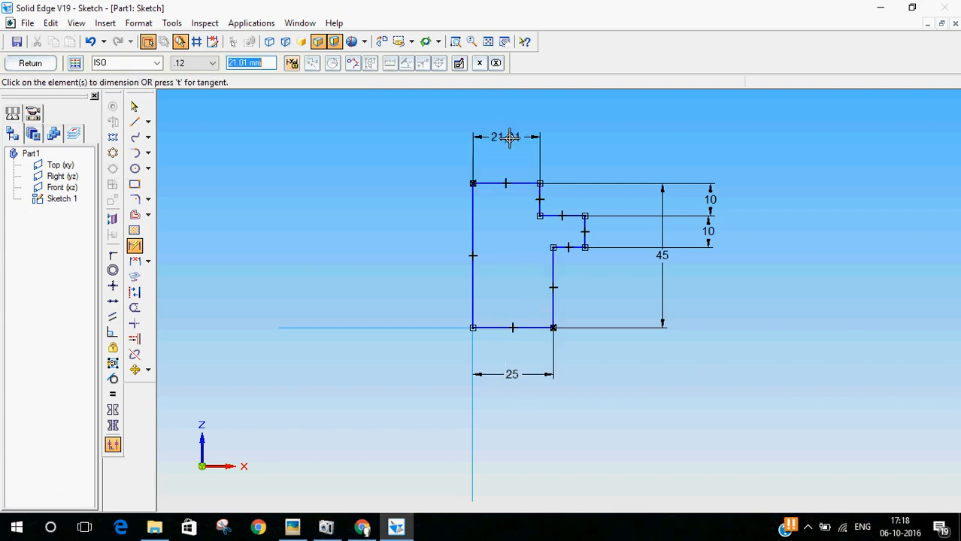
type("25")
key("Return")
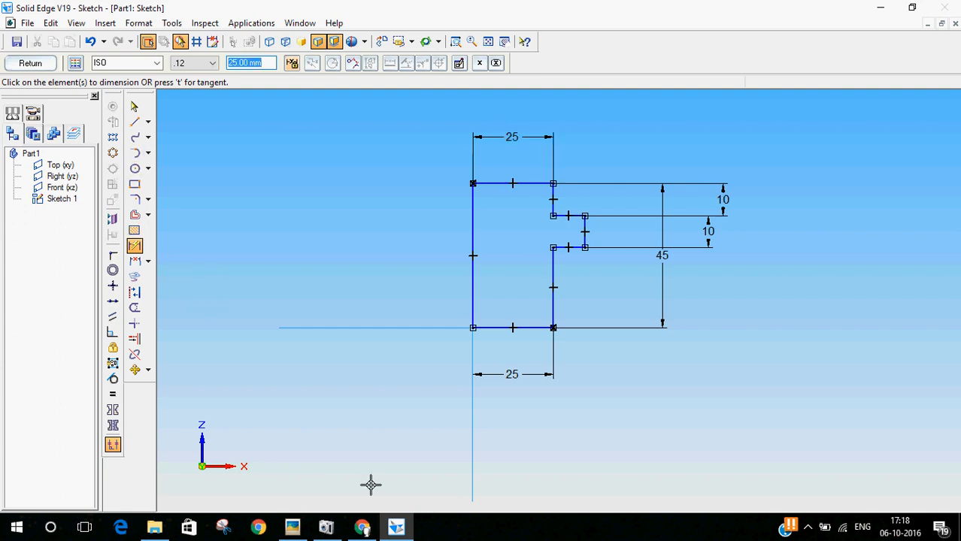
Step: Check the nut drawing and dimension the horizontal distance from the vertical axis to the flange's outer edge as 90/2 mm
left_click(292, 527)
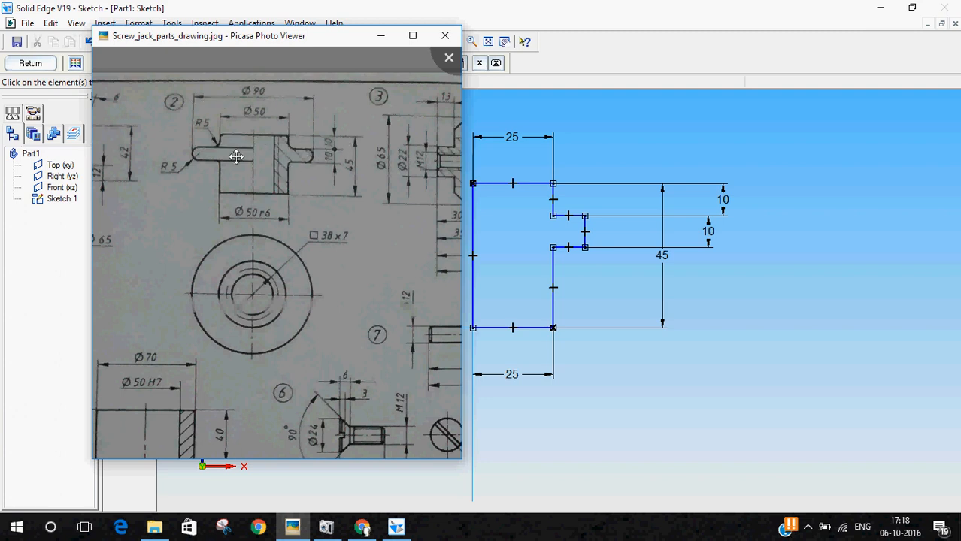
left_click(45, 233)
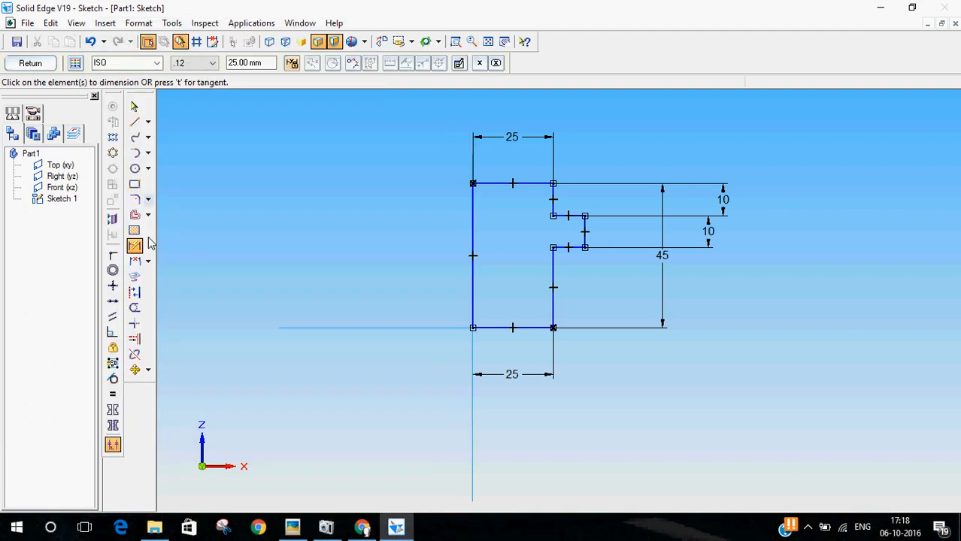
left_click(584, 225)
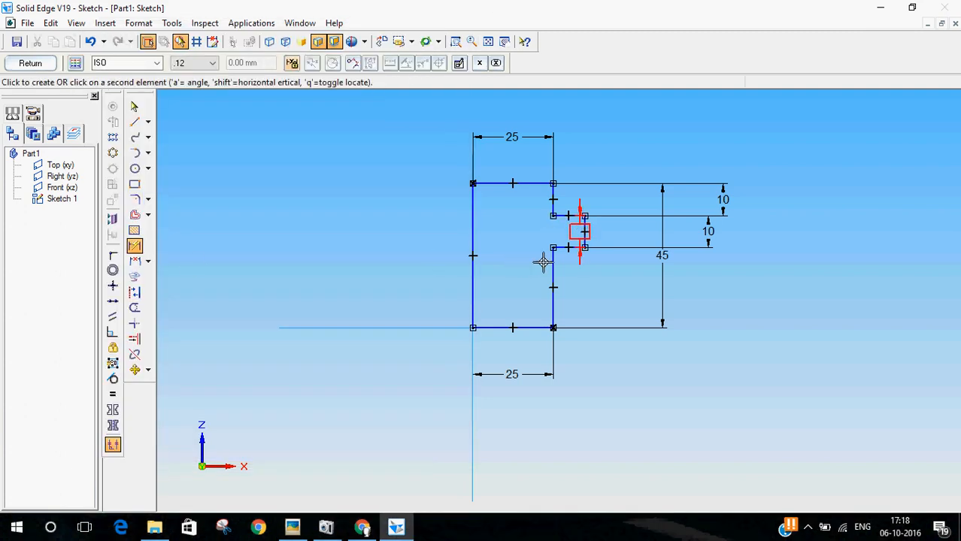
left_click(473, 339)
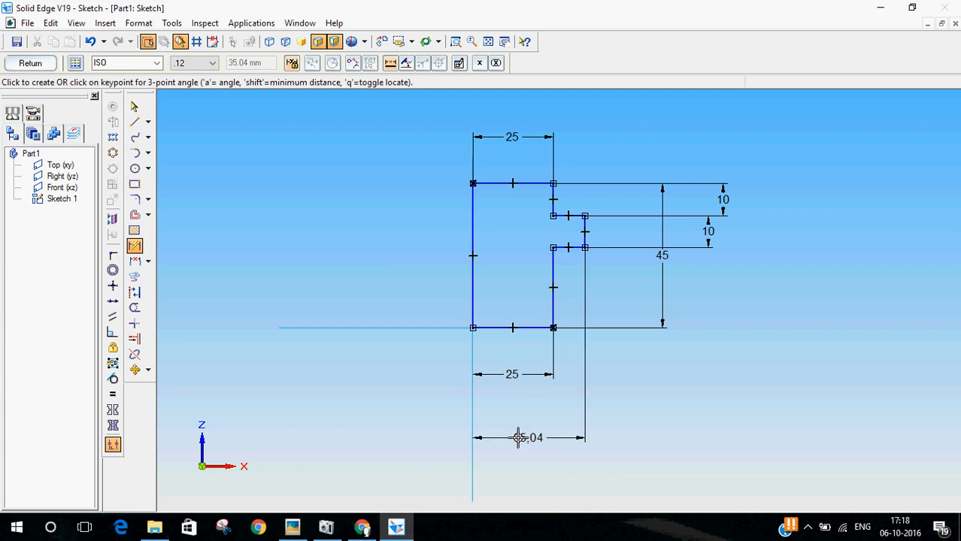
left_click(518, 438)
type("90")
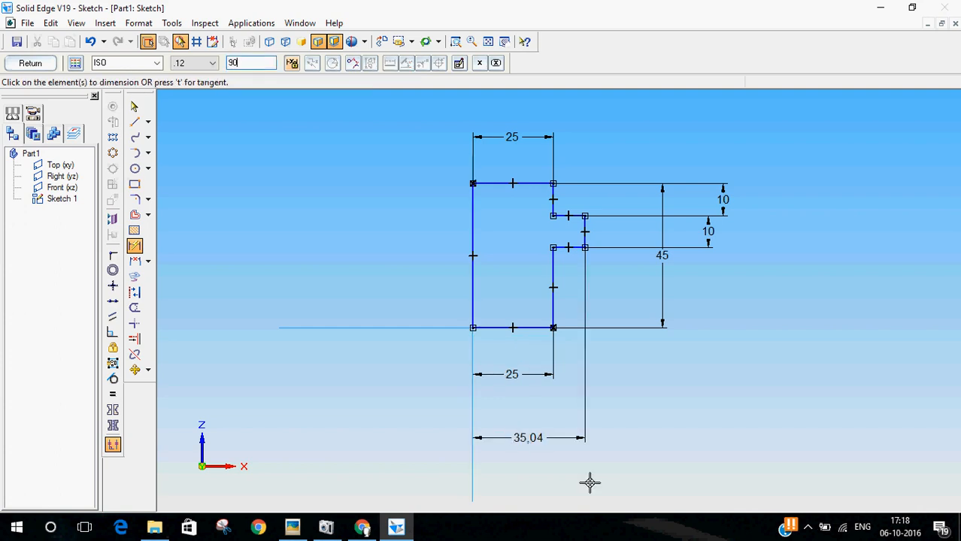
type("/2")
key("Return")
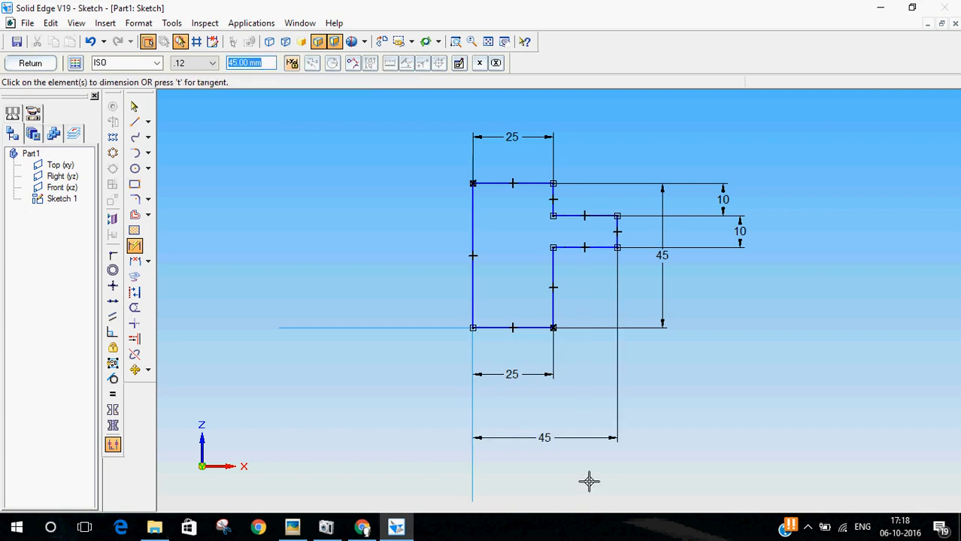
Step: Check the corner radii on the nut drawing and fillet the flange's upper inner and upper outer corners with a 5 mm radius
left_click(292, 527)
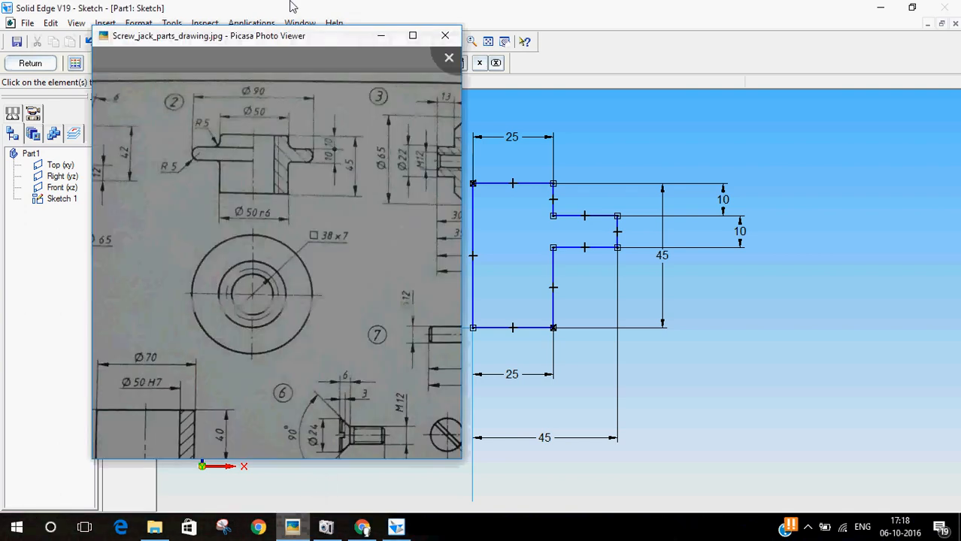
scroll(184, 179, "up", 2)
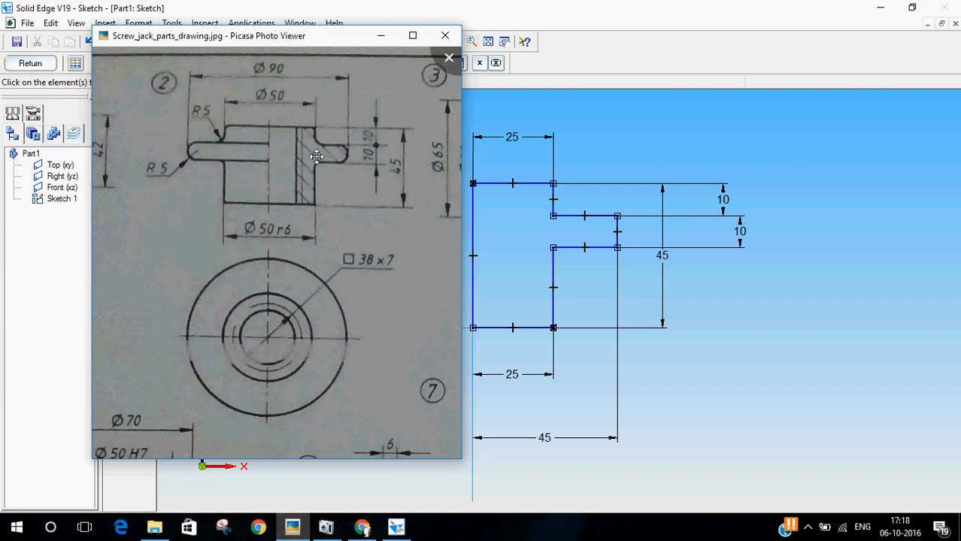
left_click(479, 6)
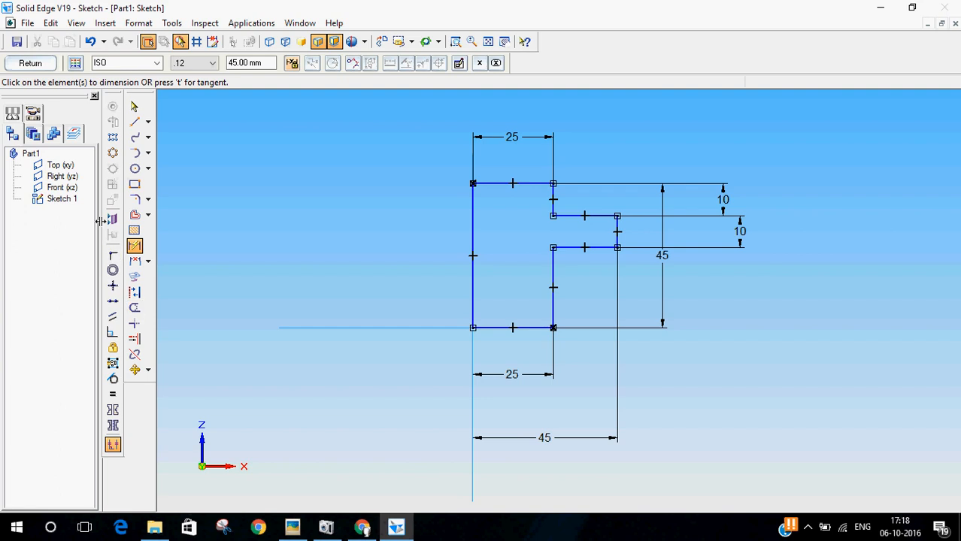
left_click(136, 200)
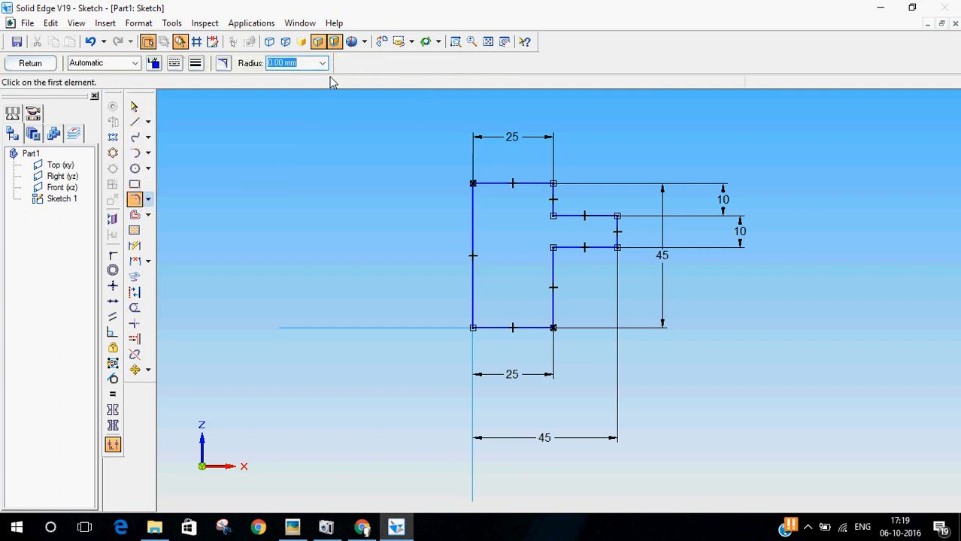
type("5")
key("Return")
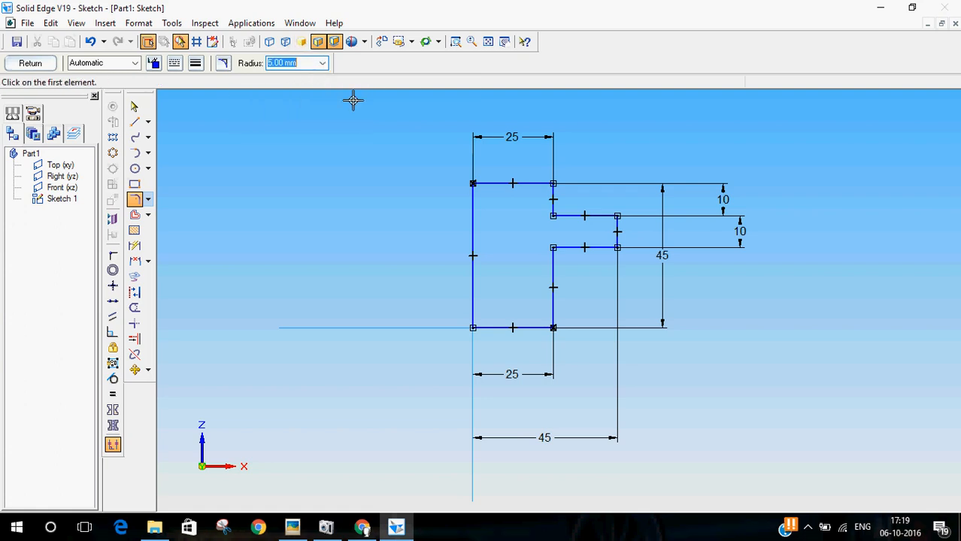
left_click(553, 215)
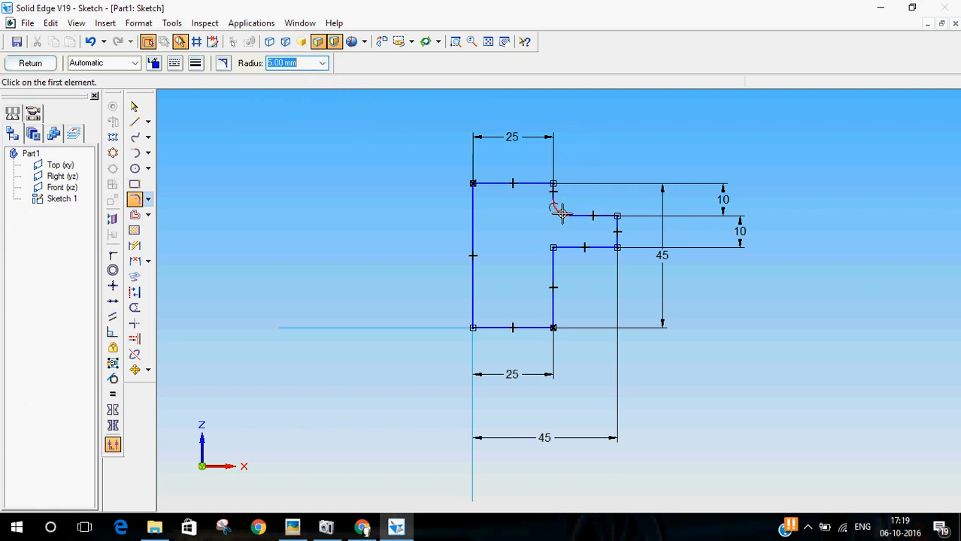
left_click(615, 217)
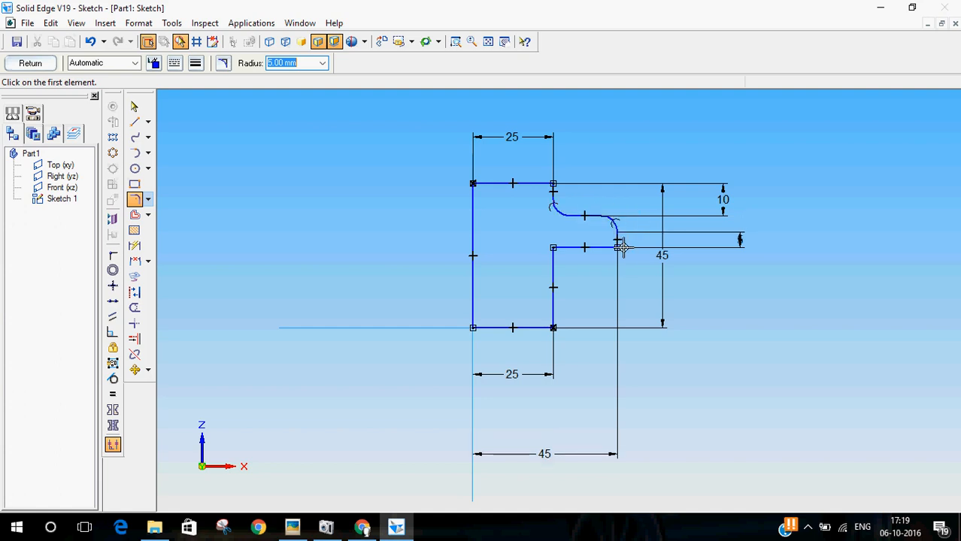
Step: Try to fillet the flange's lower outer corner with a 5 mm radius
left_click(616, 248)
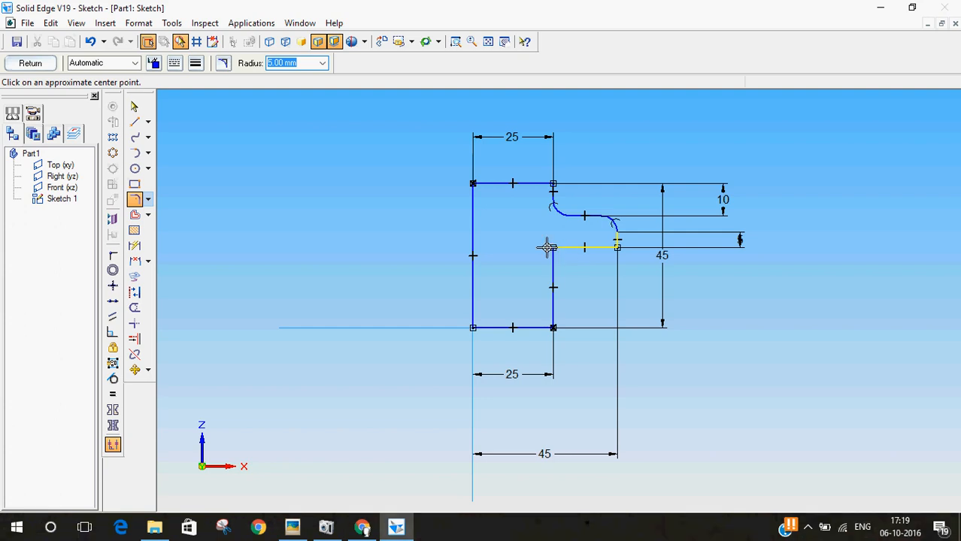
left_click(134, 107)
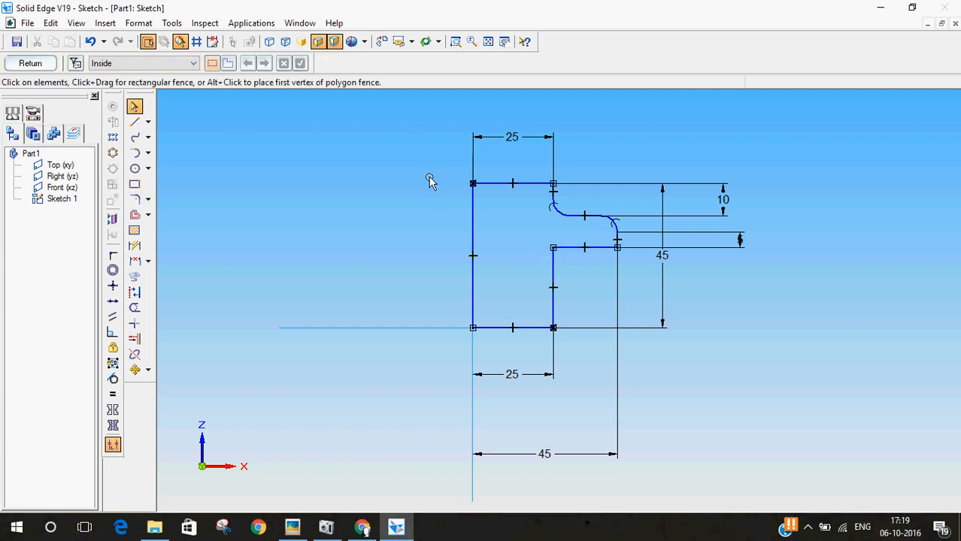
left_click(134, 199)
type("5")
key("Return")
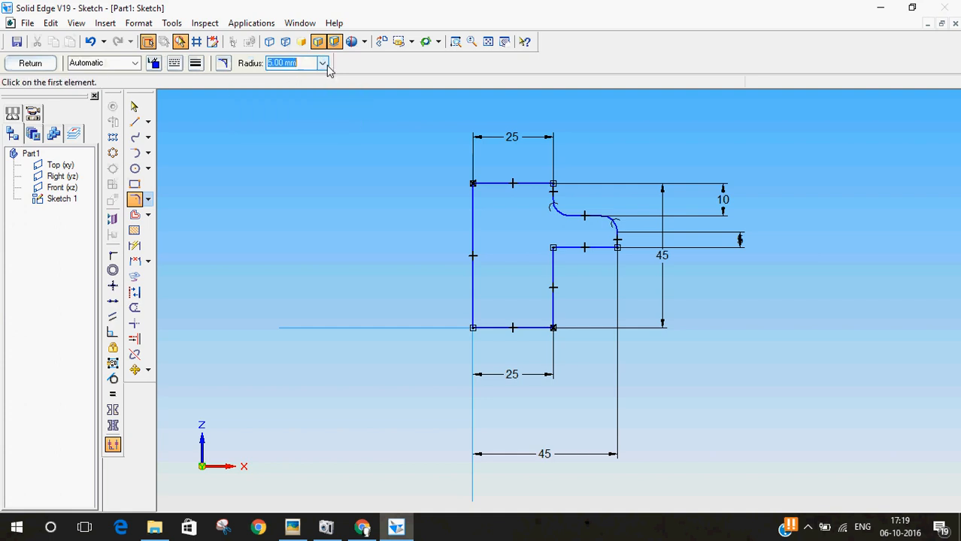
left_click(616, 248)
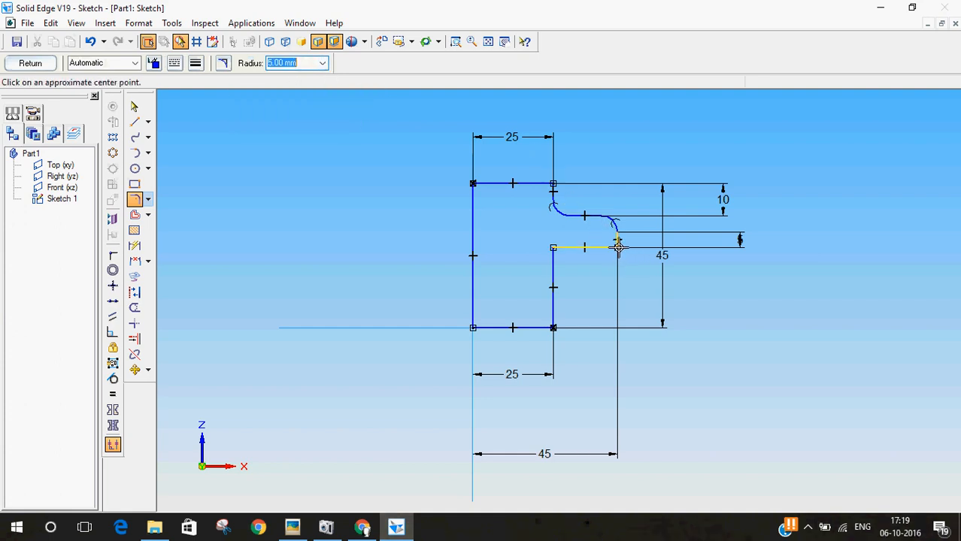
left_click(134, 108)
Step: Fillet the corner where the flange's underside meets the body and the flange's lower outer corner with a 5 mm radius
left_click(135, 199)
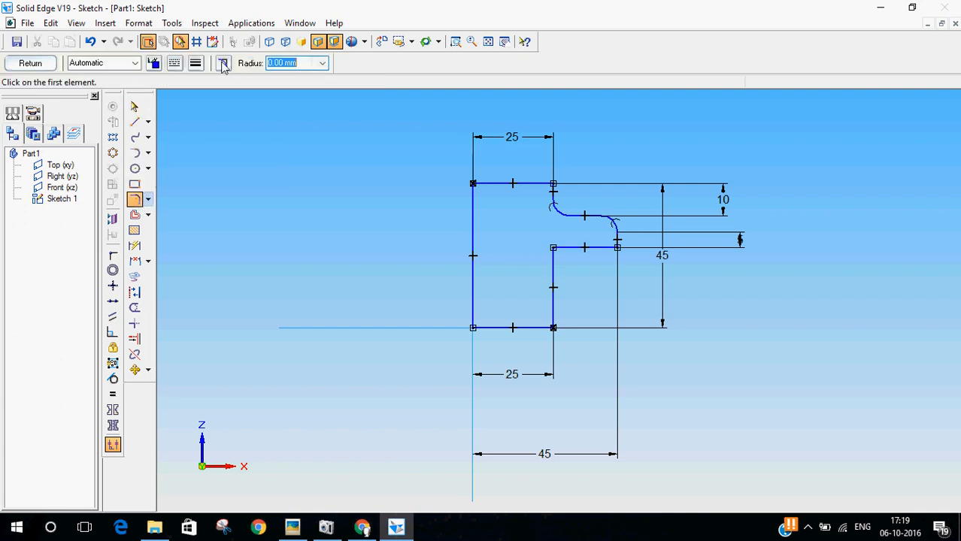
left_click(553, 247)
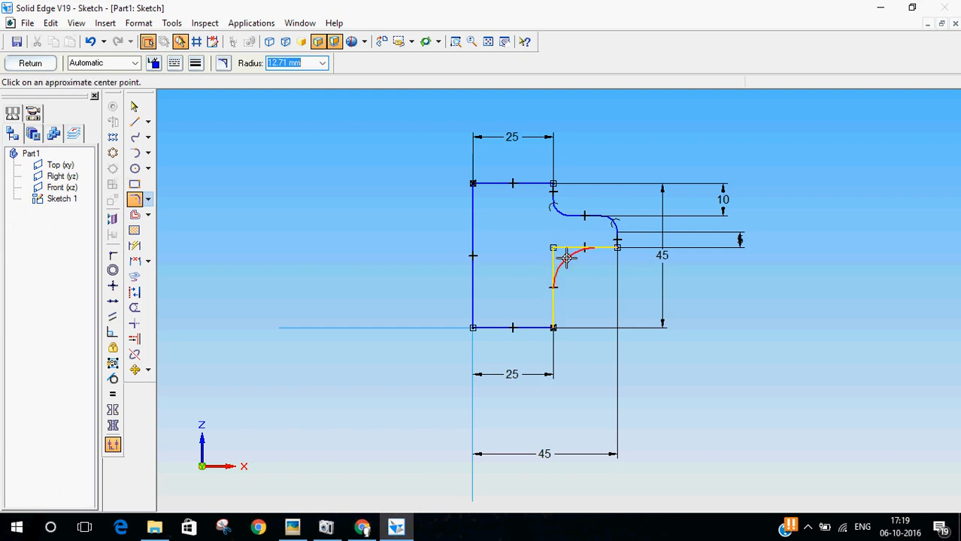
left_click(564, 254)
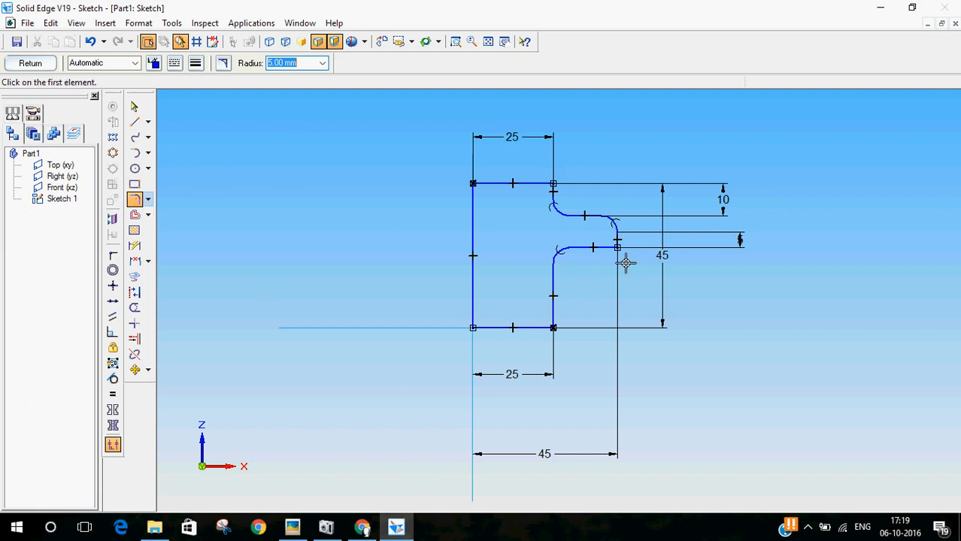
left_click(606, 248)
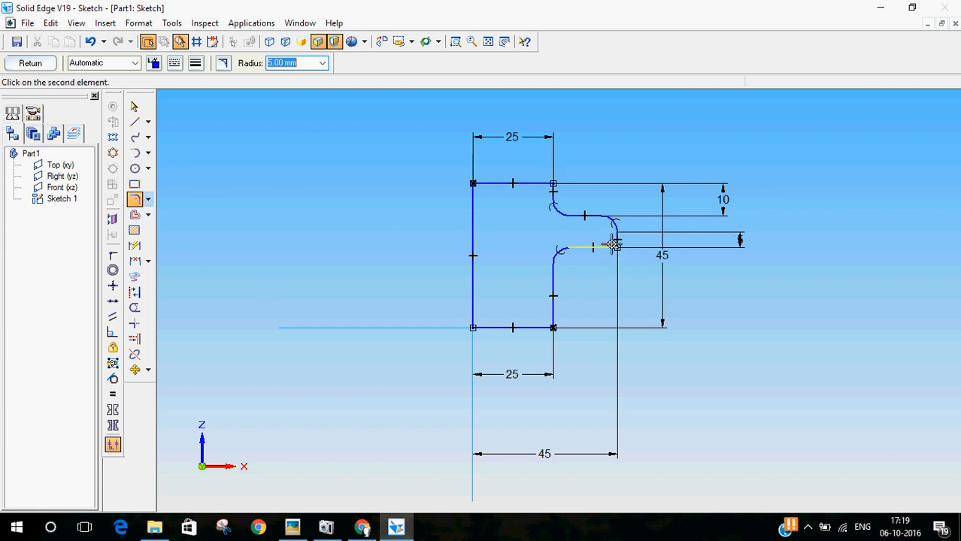
left_click(617, 242)
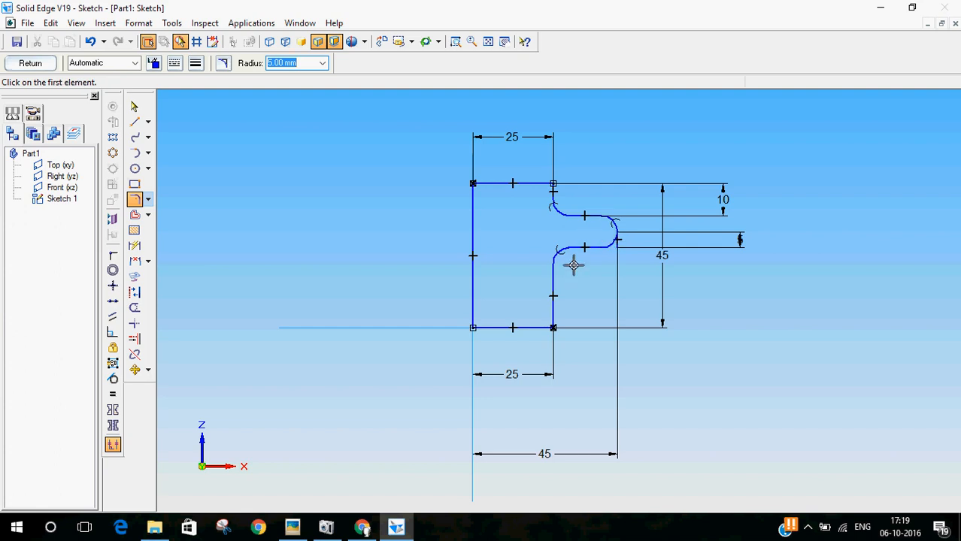
left_click(134, 107)
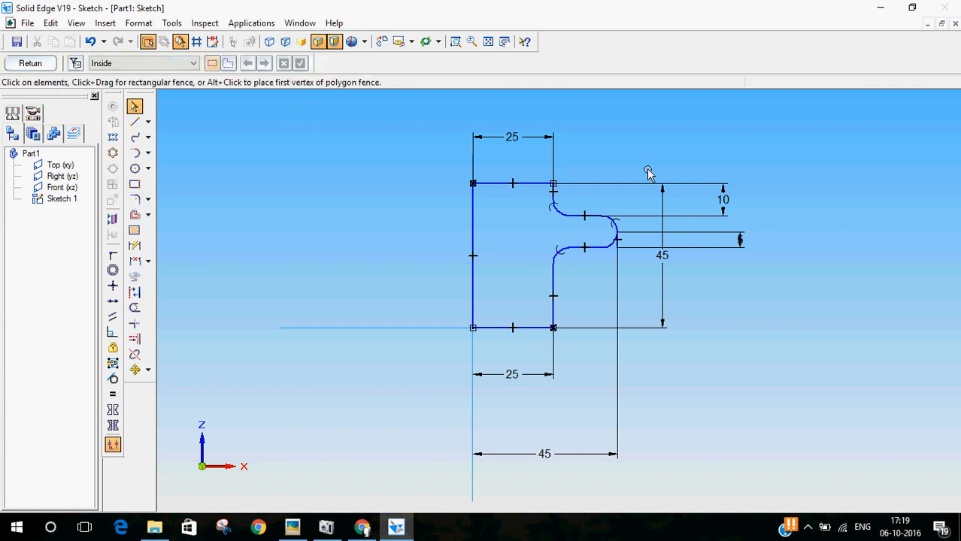
Step: Trim away the leftover vertical line segment at the flange's rounded outer end
scroll(626, 241, "up", 5)
scroll(635, 295, "up", 1)
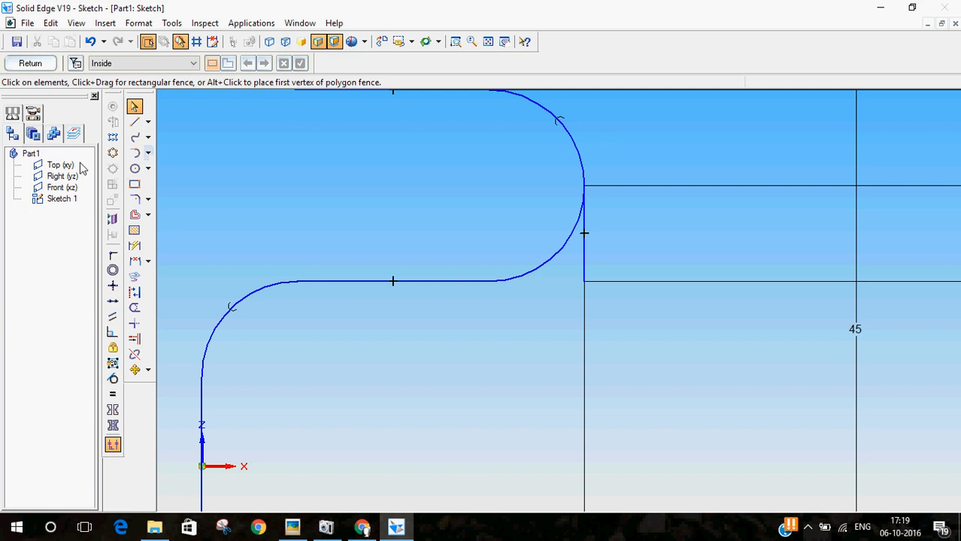
left_click(135, 306)
left_click_drag(606, 250, 566, 280)
scroll(740, 347, "down", 4)
scroll(549, 496, "down", 3)
scroll(468, 325, "down", 1)
scroll(479, 152, "down", 1)
scroll(472, 373, "up", 2)
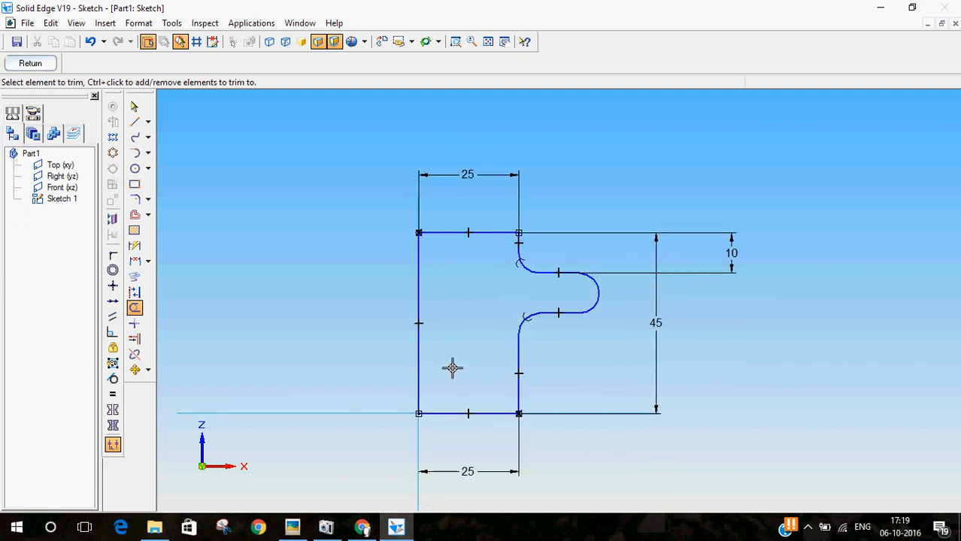
left_click(134, 107)
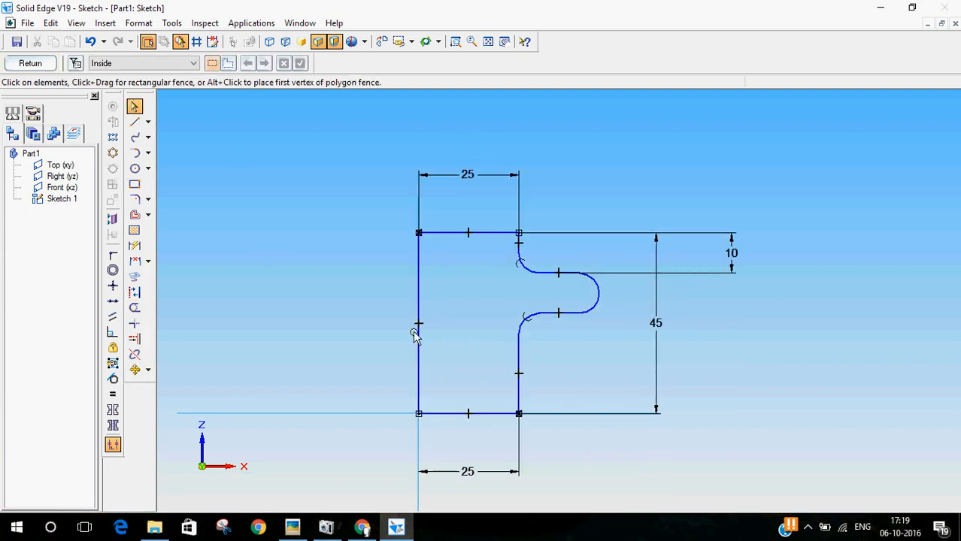
Step: Compare the profile with the nut drawing and add a horizontal dimension above it from the inner vertical edge to the flange's rounded tip
left_click(305, 530)
left_click_drag(225, 37, 135, 66)
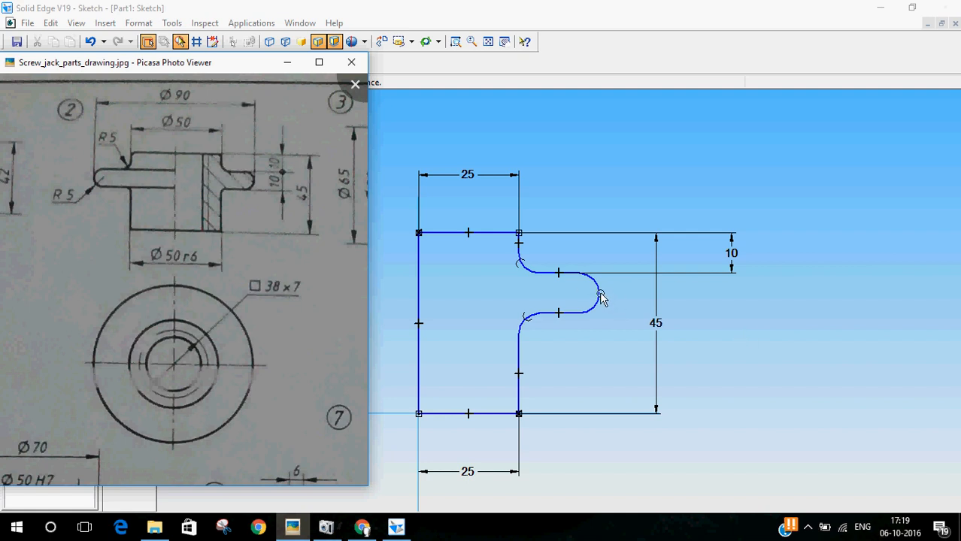
left_click_drag(197, 66, 579, 28)
left_click(135, 246)
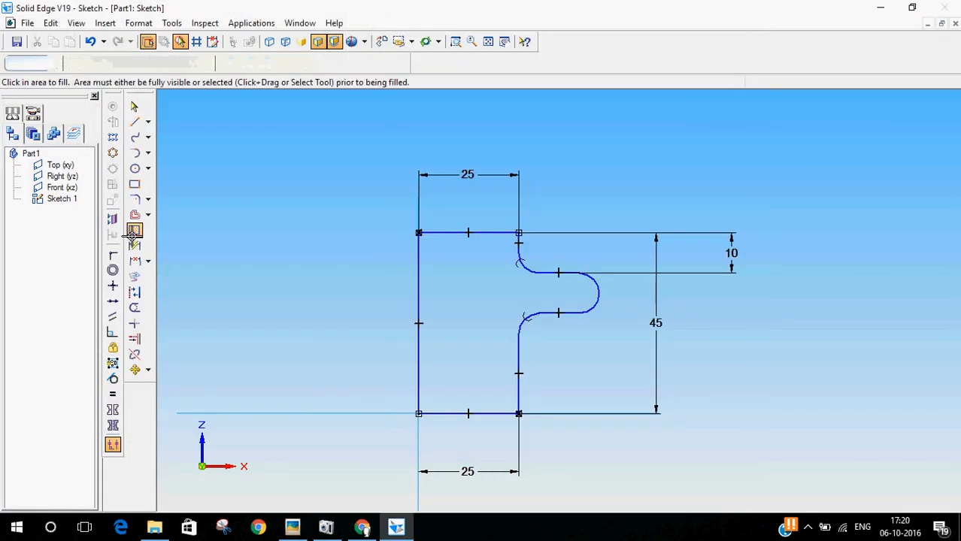
left_click(414, 264)
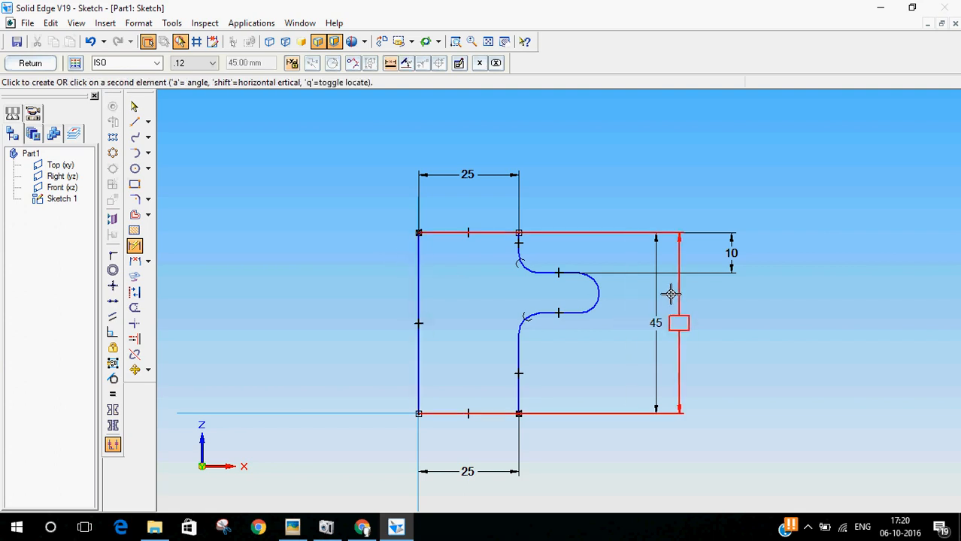
left_click(596, 293)
left_click(505, 120)
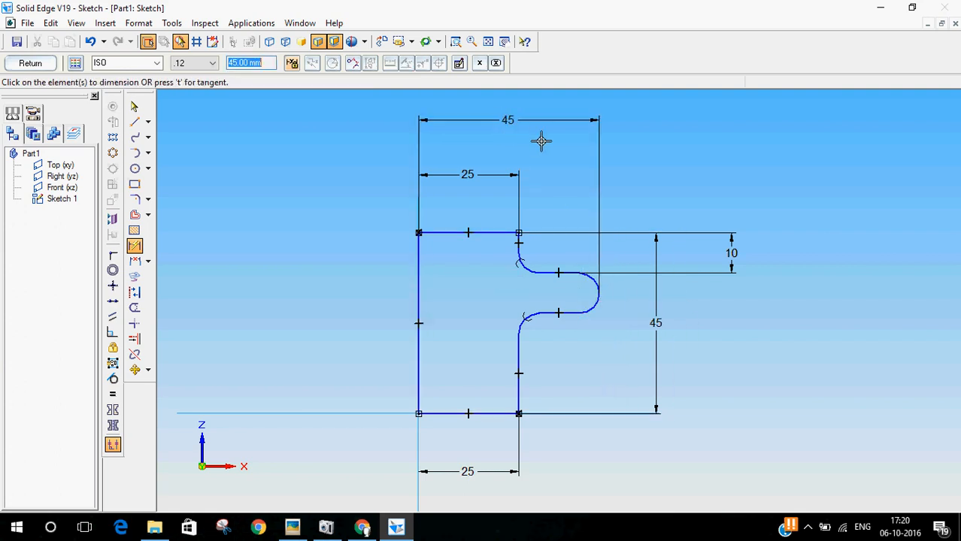
Step: Check the nut drawing and add a vertical dimension for the flange thickness between its upper and lower horizontal edges
left_click(294, 529)
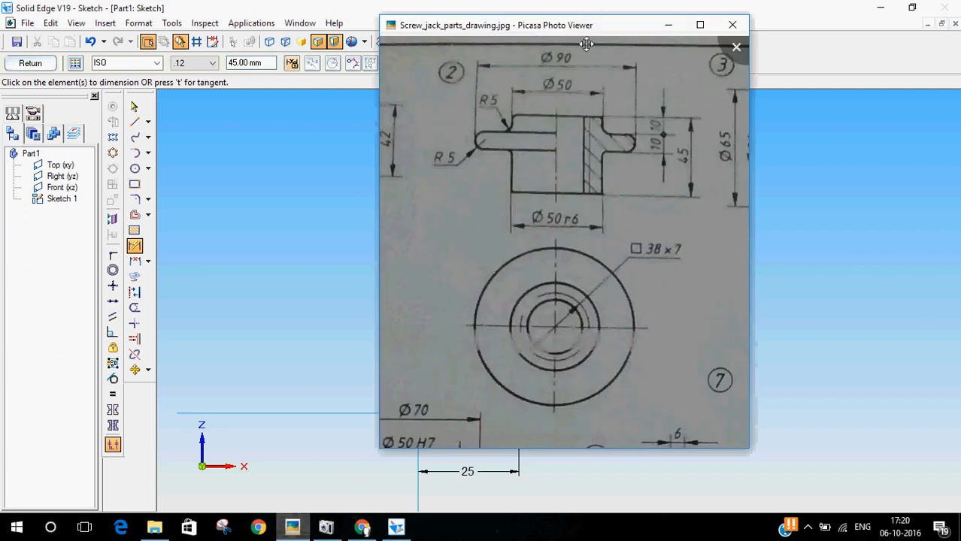
mouse_move(585, 45)
left_mouse_down()
mouse_move(226, 189)
mouse_move(442, 86)
mouse_move(539, 69)
left_mouse_up()
mouse_move(554, 27)
left_mouse_down()
mouse_move(225, 125)
mouse_move(174, 88)
left_mouse_up()
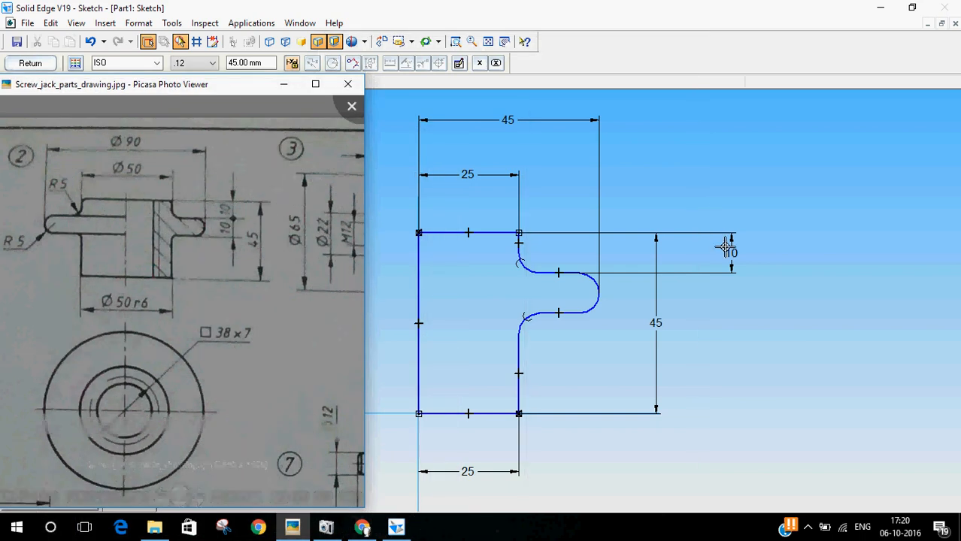
left_click(337, 6)
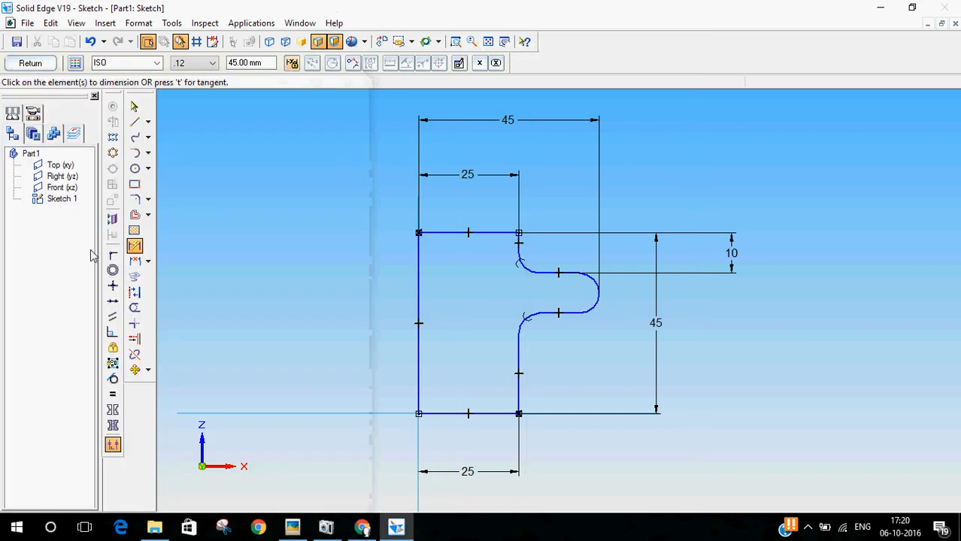
left_click(552, 273)
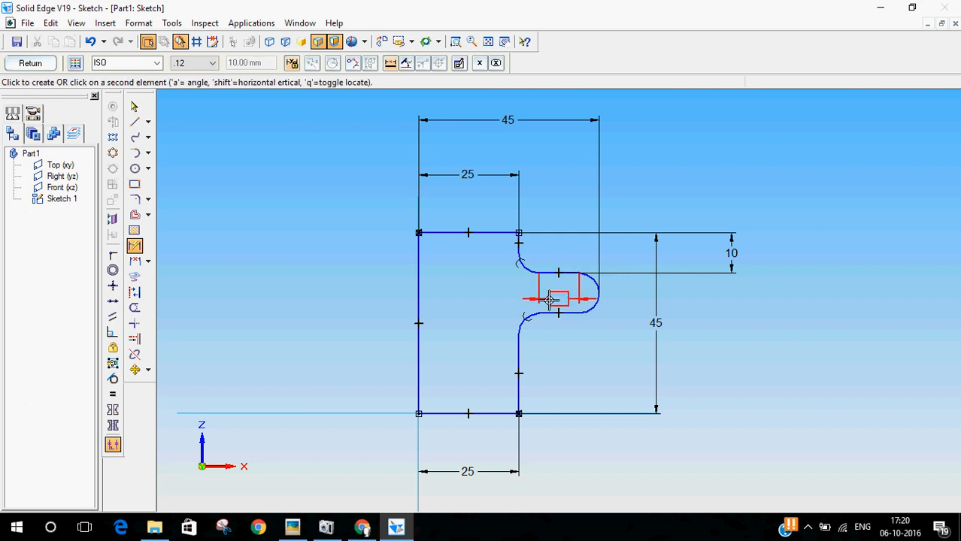
left_click(563, 313)
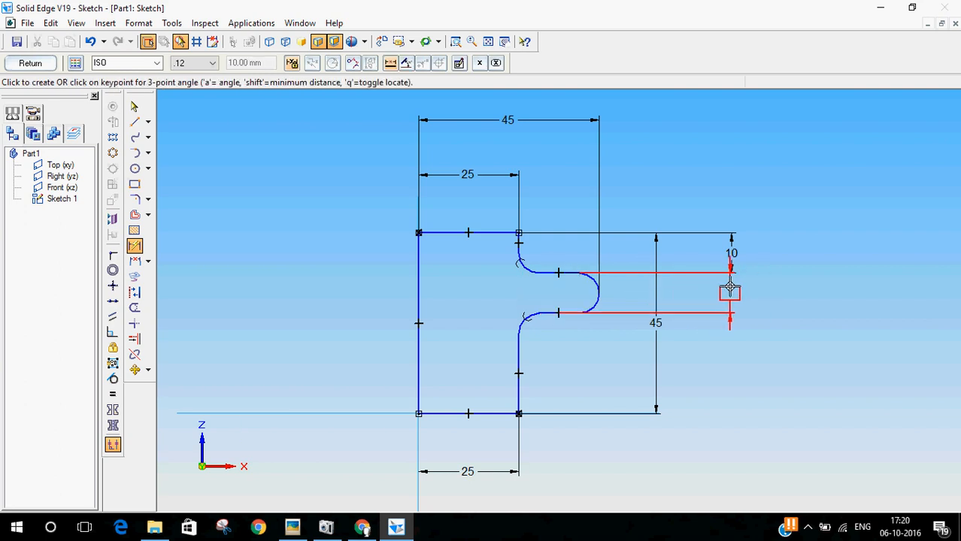
left_click(729, 288)
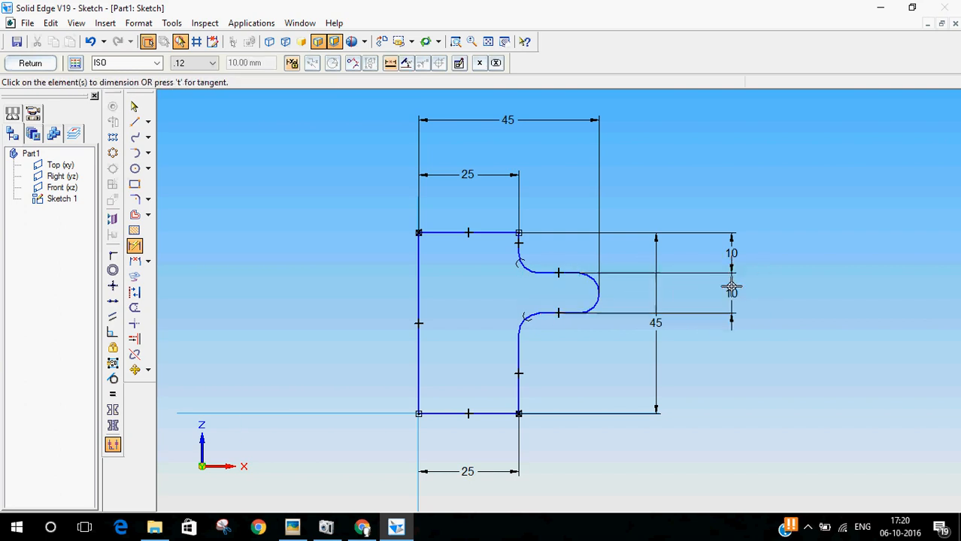
Step: Compare the fully dimensioned profile with the nut drawing and exit the sketch
left_click(286, 529)
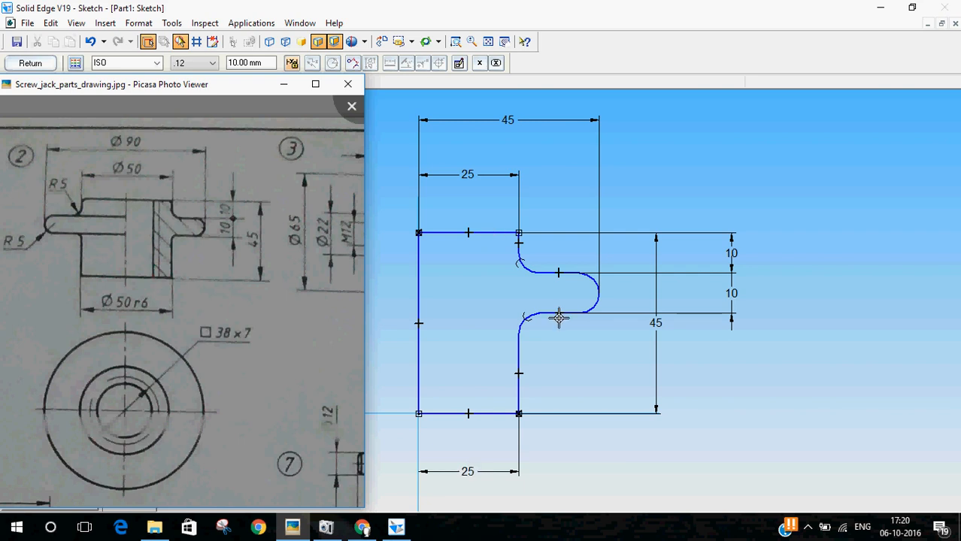
left_click(241, 6)
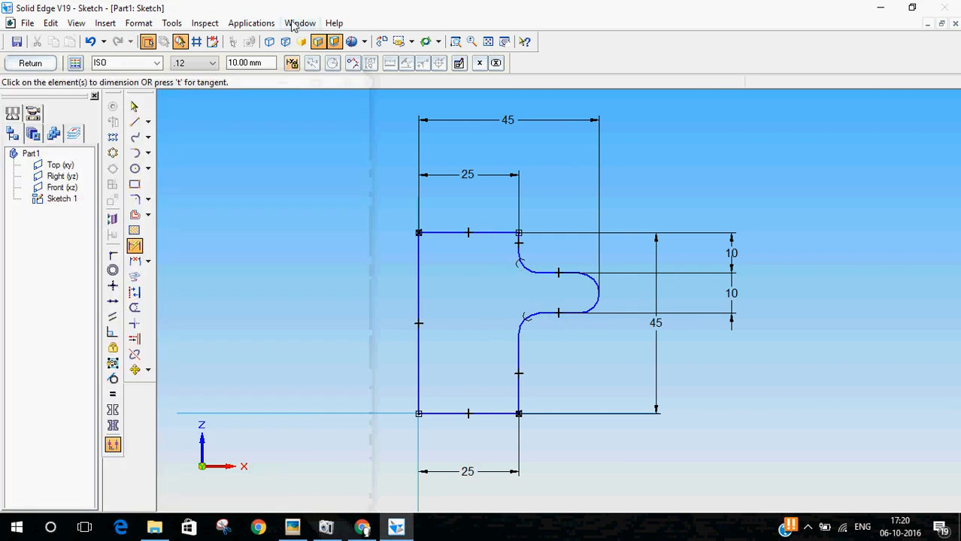
left_click(34, 66)
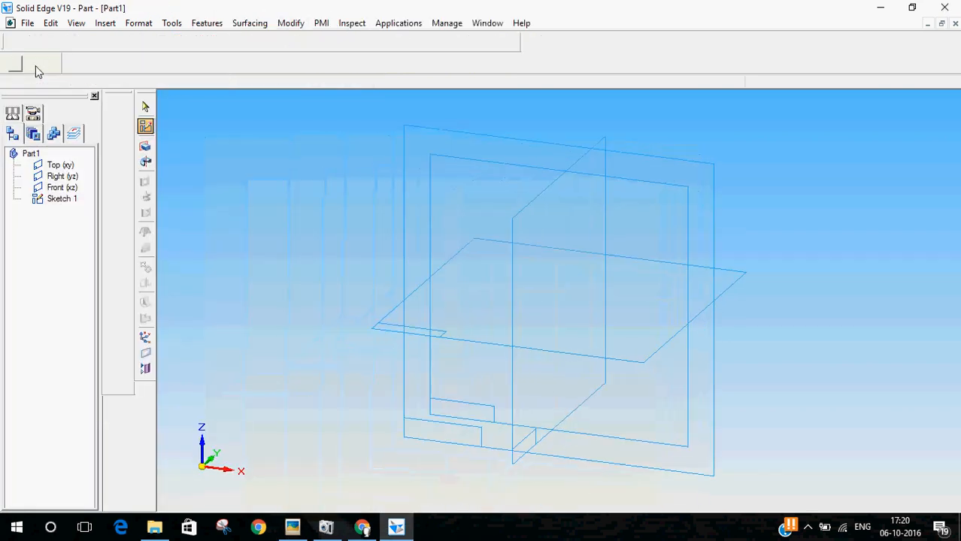
Step: Create a revolved protrusion from the whole sketch profile, turning it 360° about its inner vertical edge
left_click(145, 163)
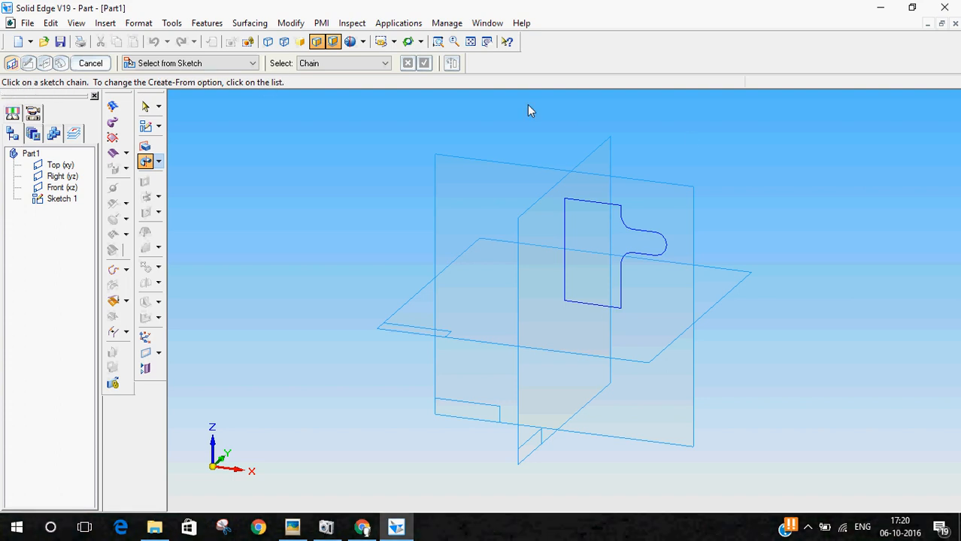
left_click(657, 236)
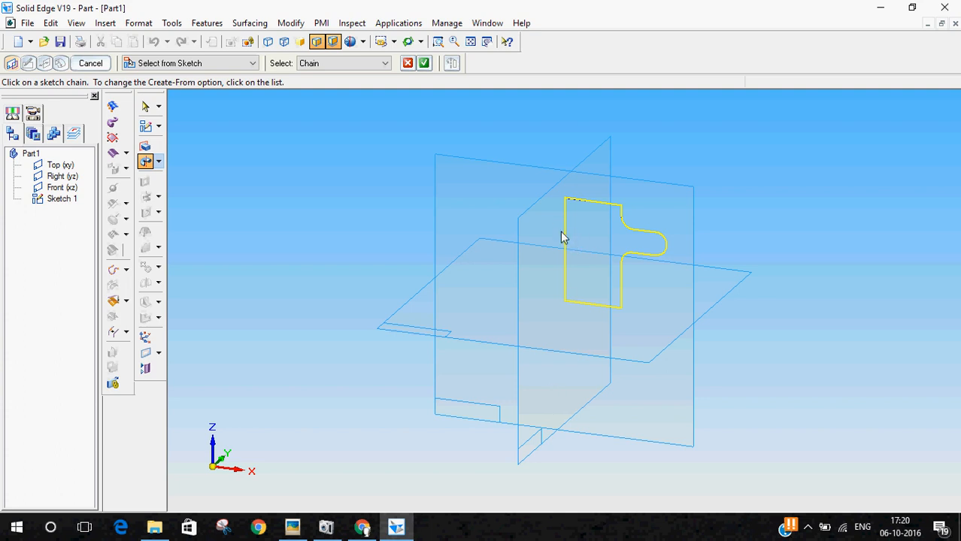
left_click(424, 64)
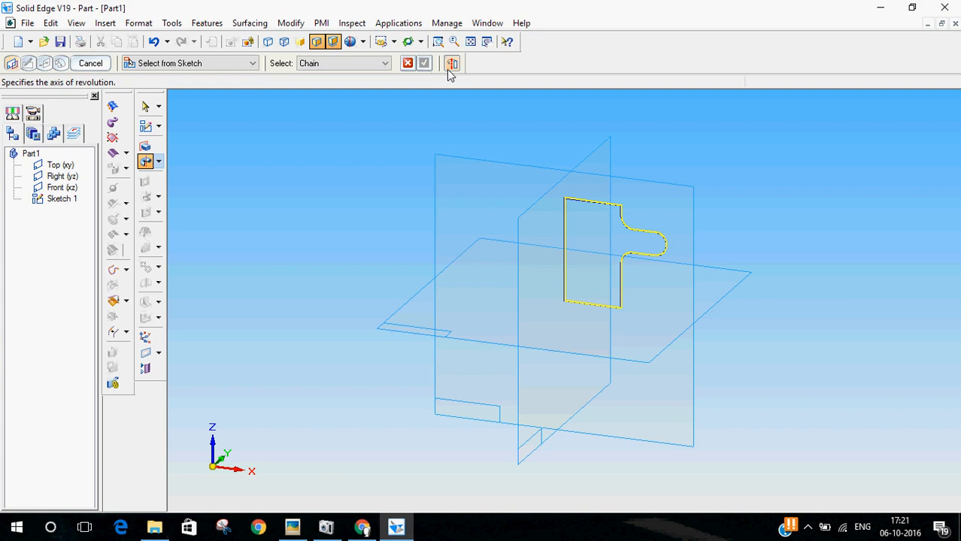
left_click(565, 236)
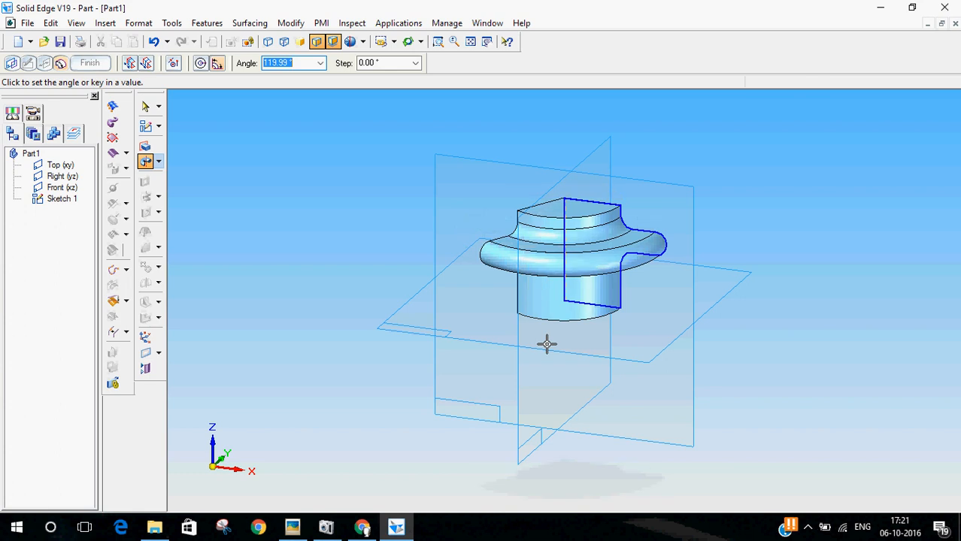
type("360")
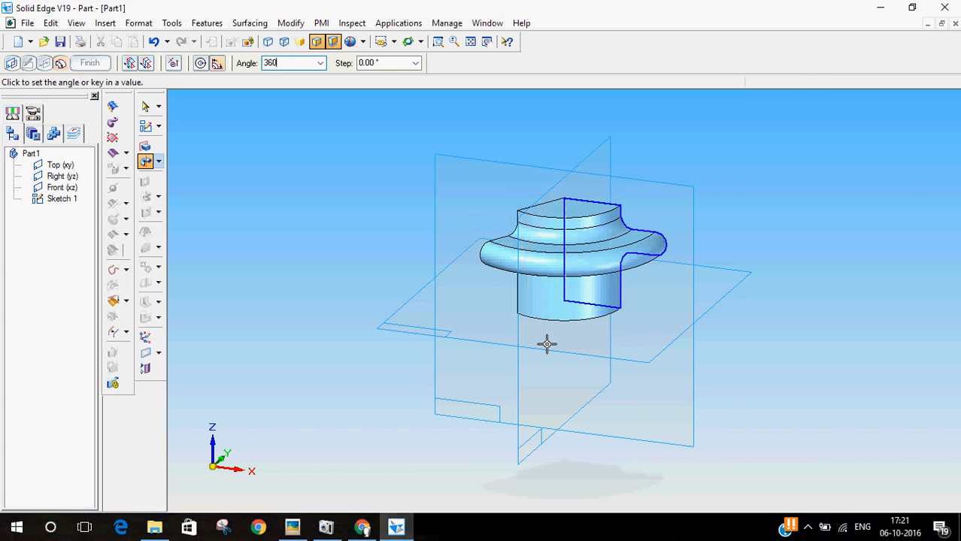
key("Return")
left_click(546, 350)
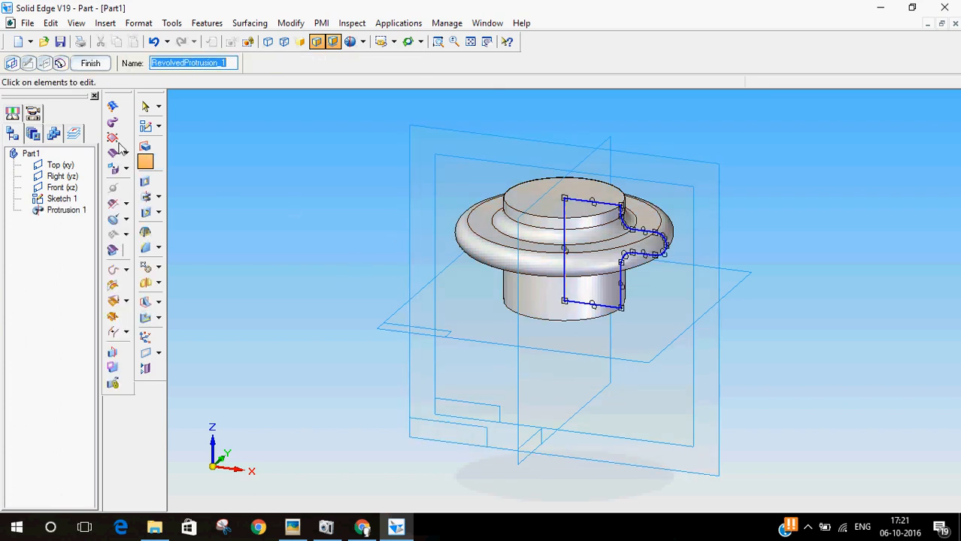
left_click(89, 63)
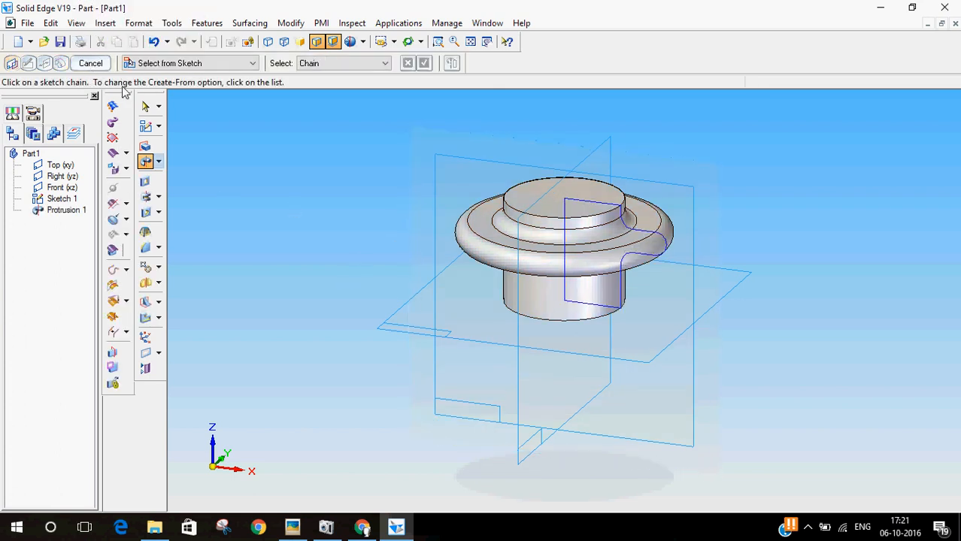
Step: Leave the revolve command and hide Sketch 1
left_click(146, 103)
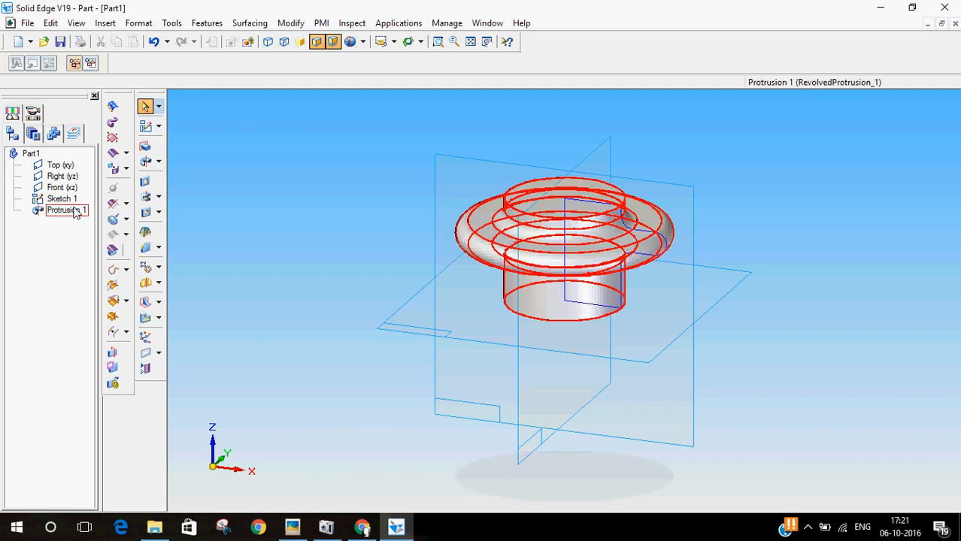
right_click(70, 205)
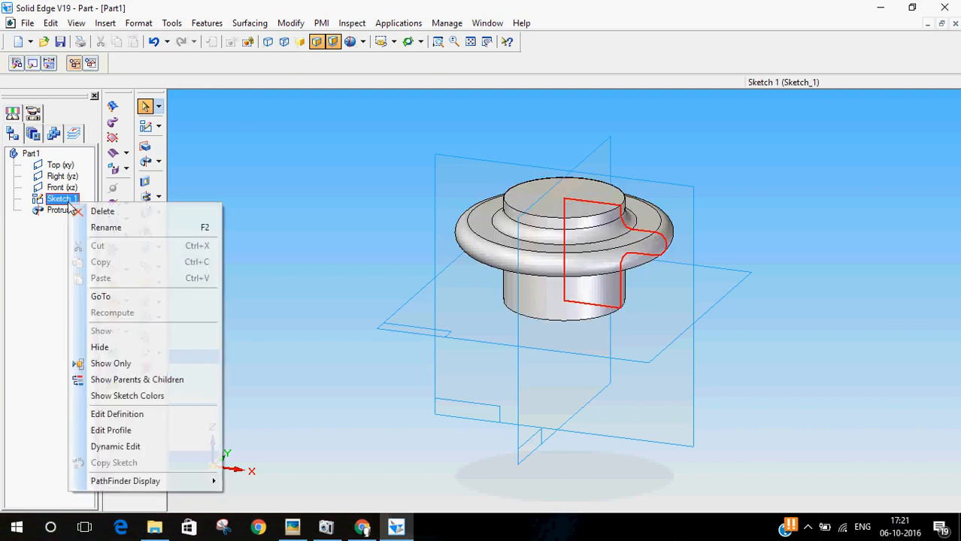
left_click(113, 346)
Step: Examine the revolved nut body and the bore's thread callout in the nut drawing's circular view
middle_click_drag(290, 323, 315, 336)
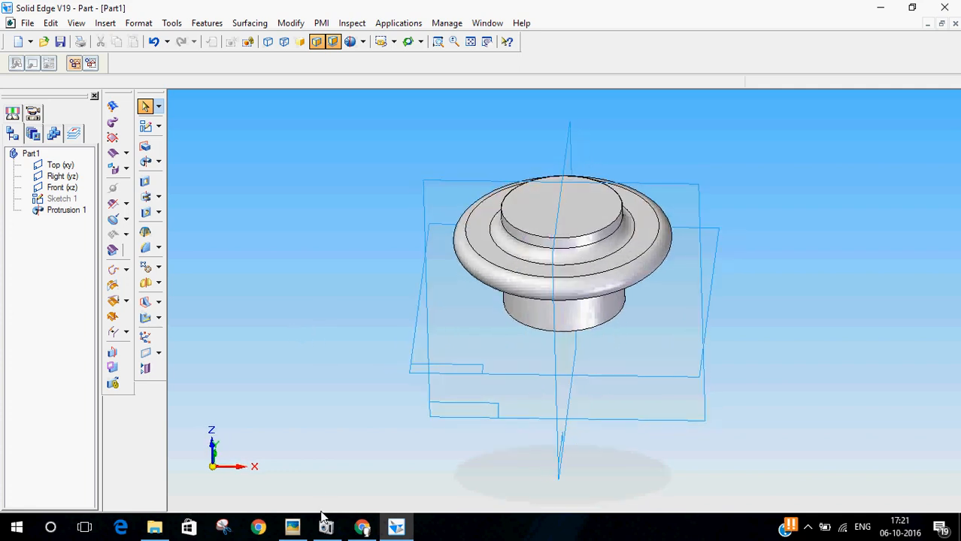
left_click(292, 527)
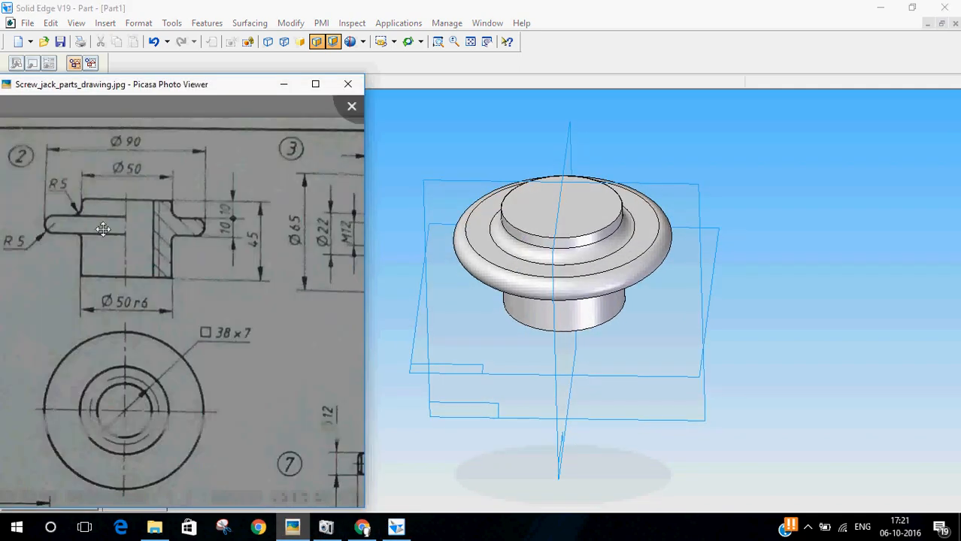
left_click_drag(128, 273, 155, 286)
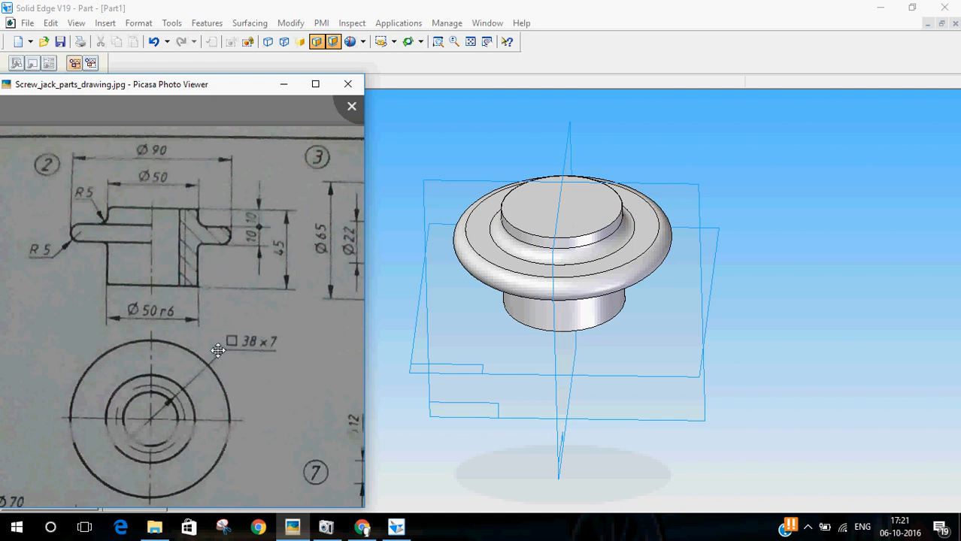
scroll(232, 361, "down", 2)
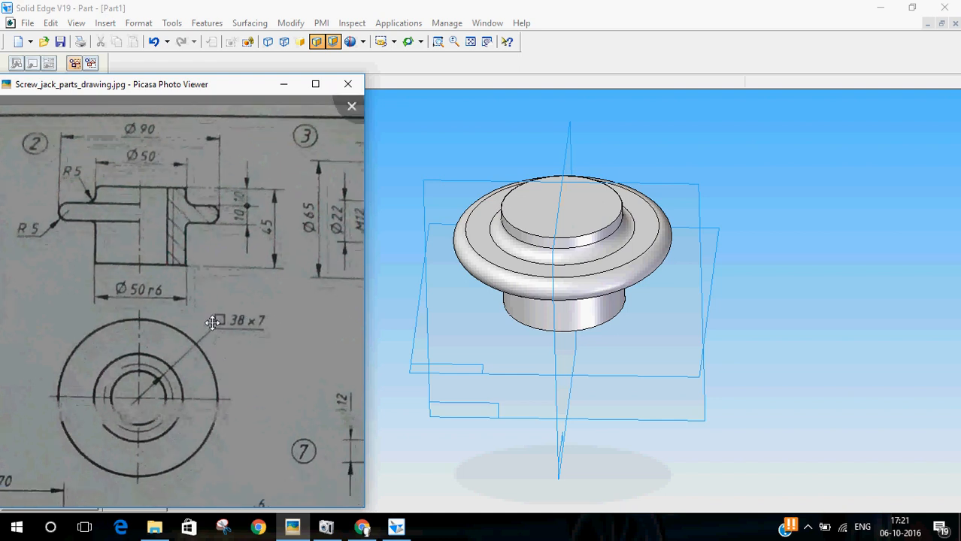
scroll(227, 342, "up", 3)
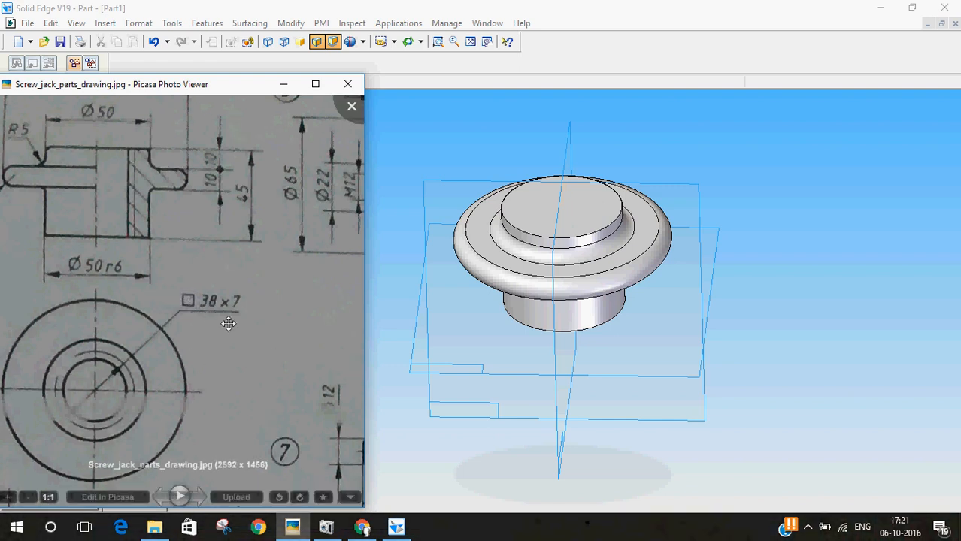
scroll(211, 339, "down", 1)
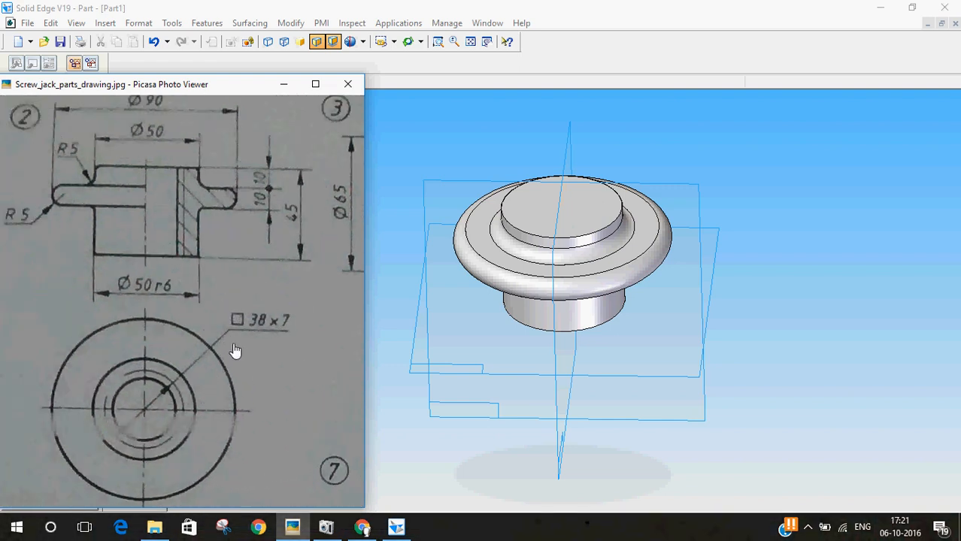
scroll(226, 355, "up", 2)
scroll(204, 305, "down", 1)
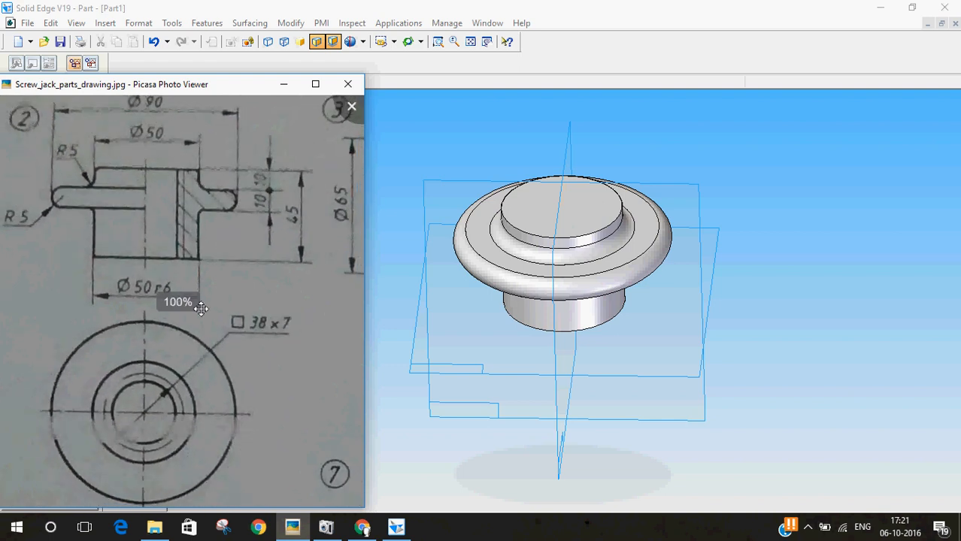
left_click(340, 6)
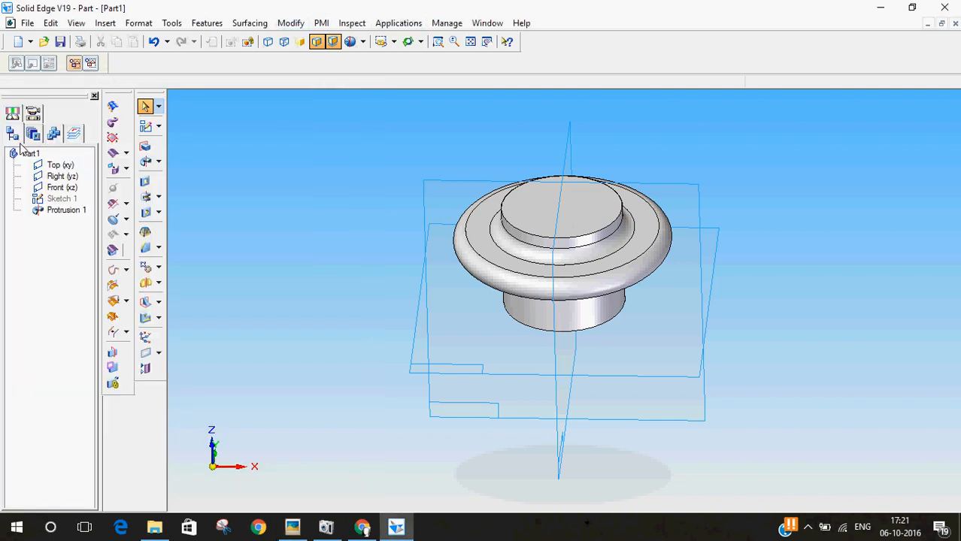
Step: Start a hole feature and set its type to Threaded in the hole options
left_click(145, 213)
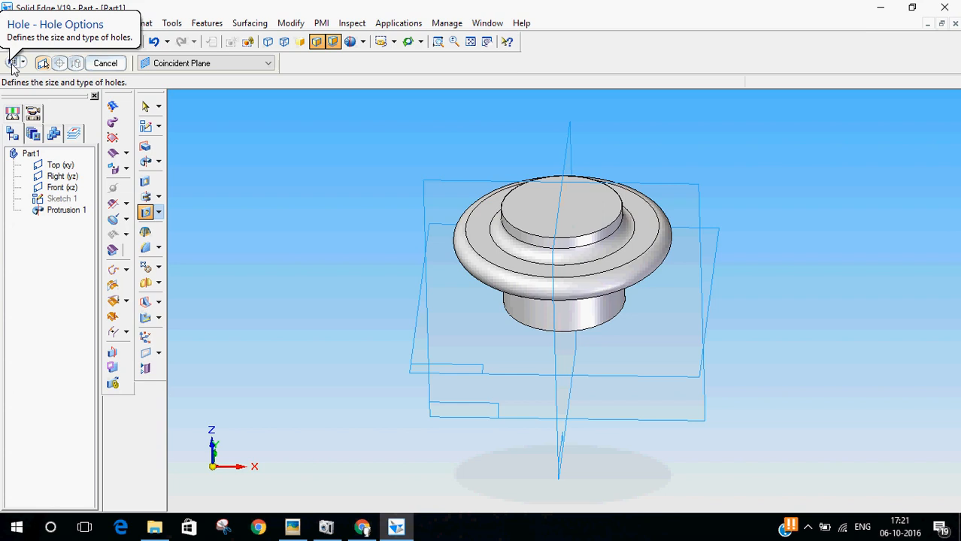
left_click(12, 65)
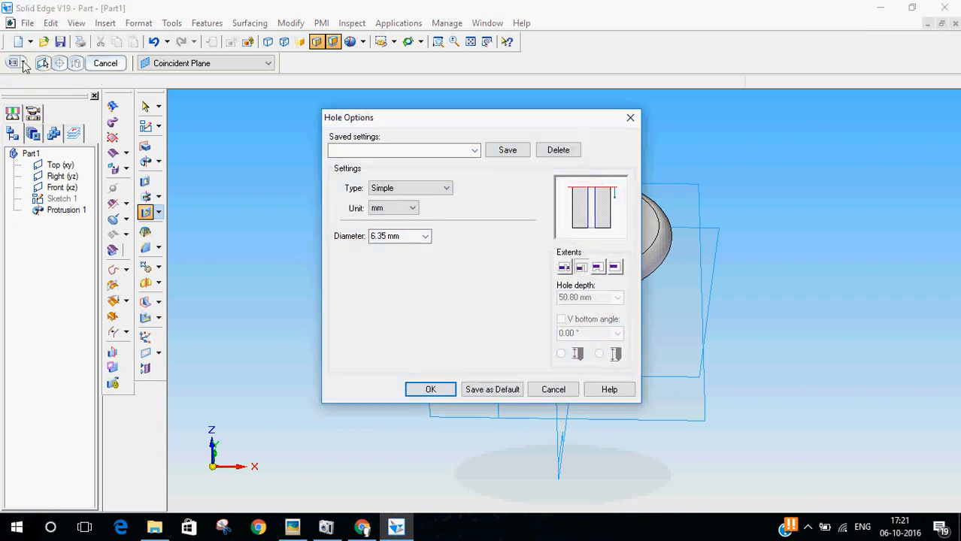
left_click_drag(457, 122, 301, 101)
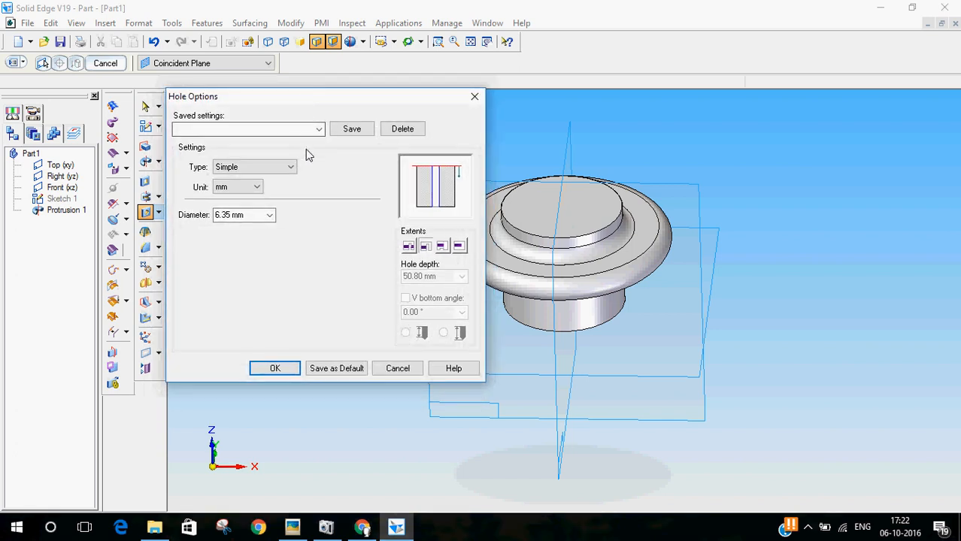
left_click(282, 173)
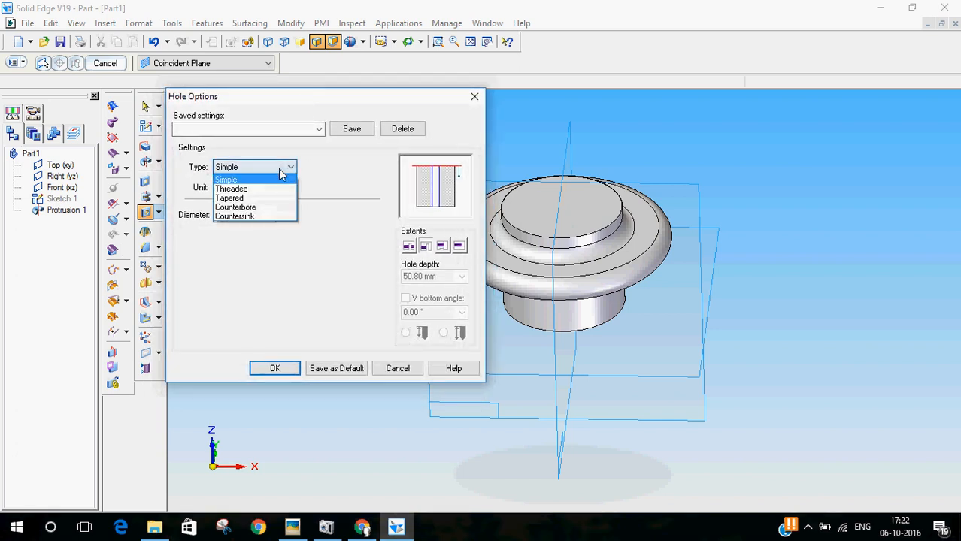
left_click(269, 188)
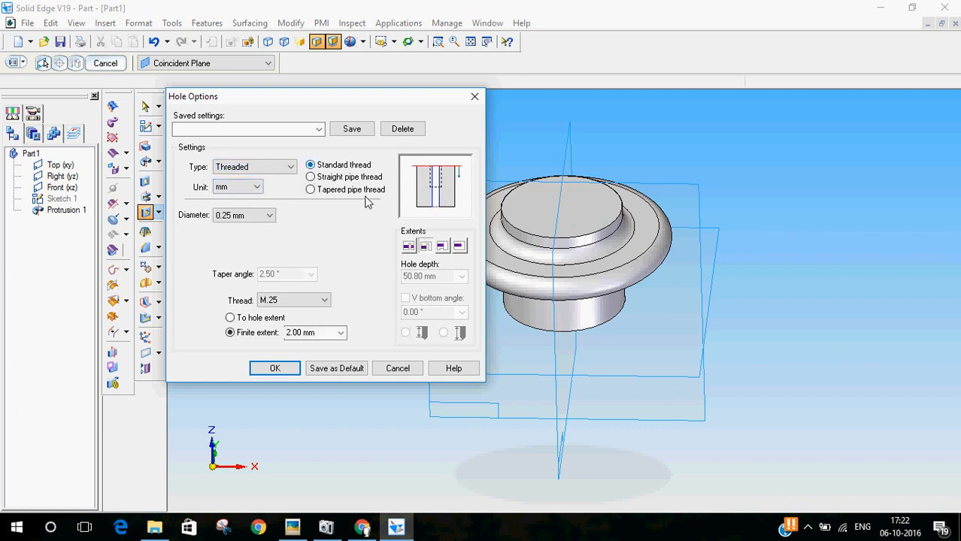
Step: Look through the available thread sizes and check the bore's thread callout in the nut drawing
left_click(320, 301)
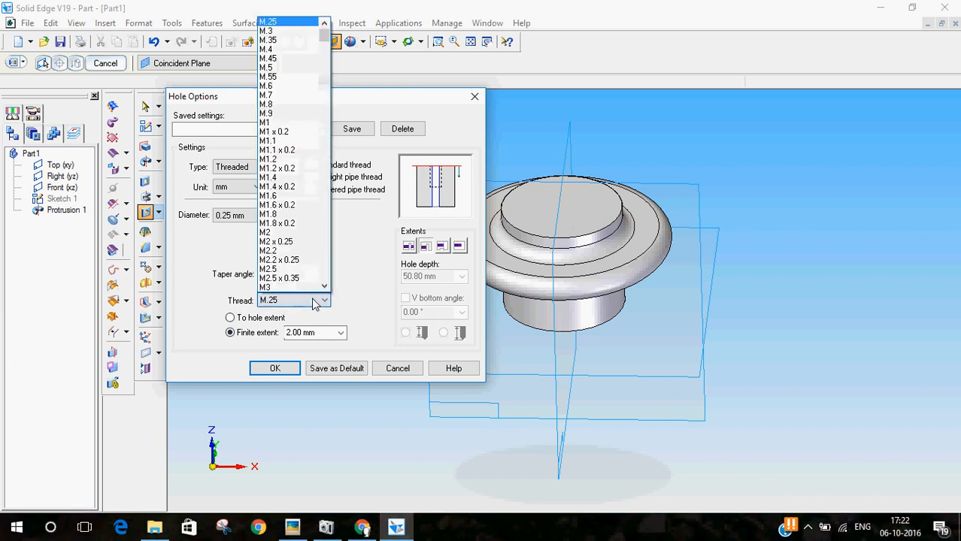
left_click_drag(322, 41, 340, 105)
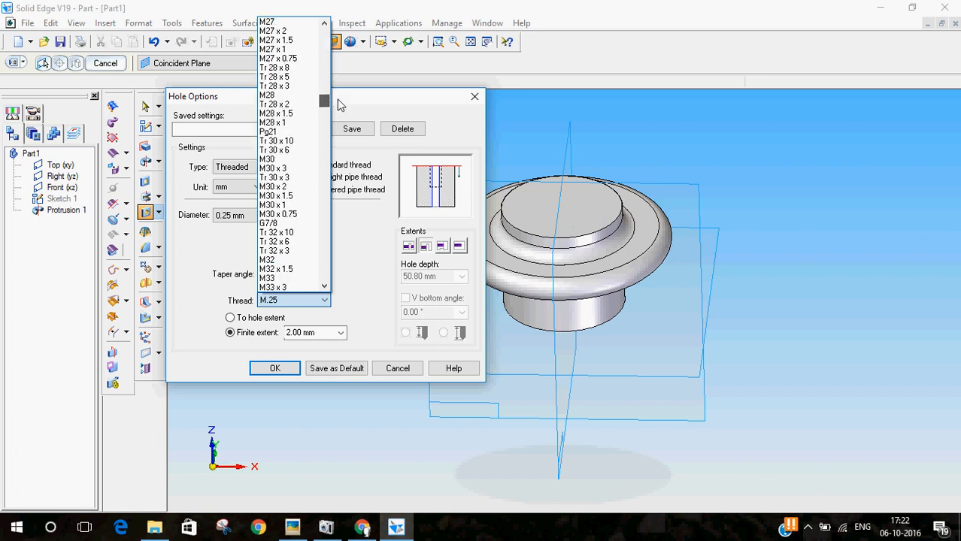
left_click_drag(338, 100, 344, 110)
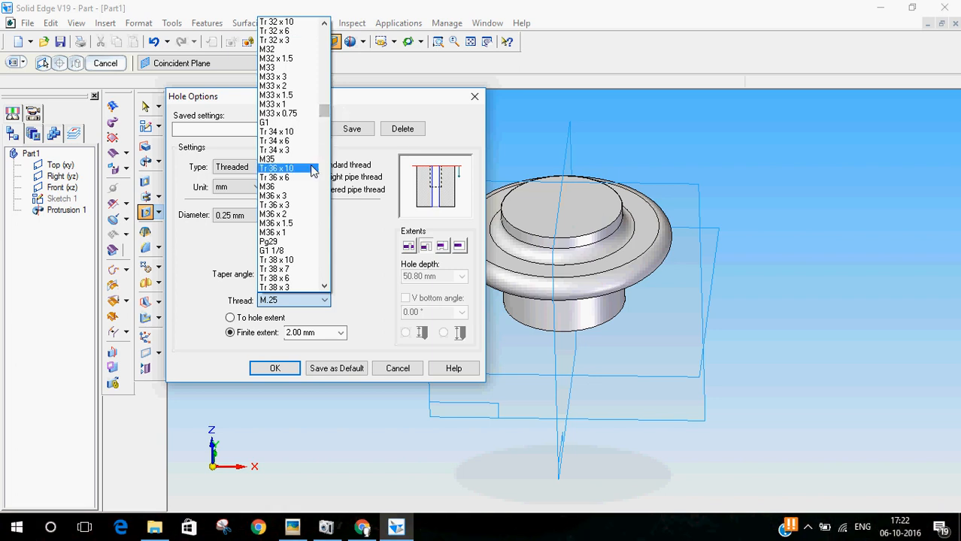
left_click(293, 528)
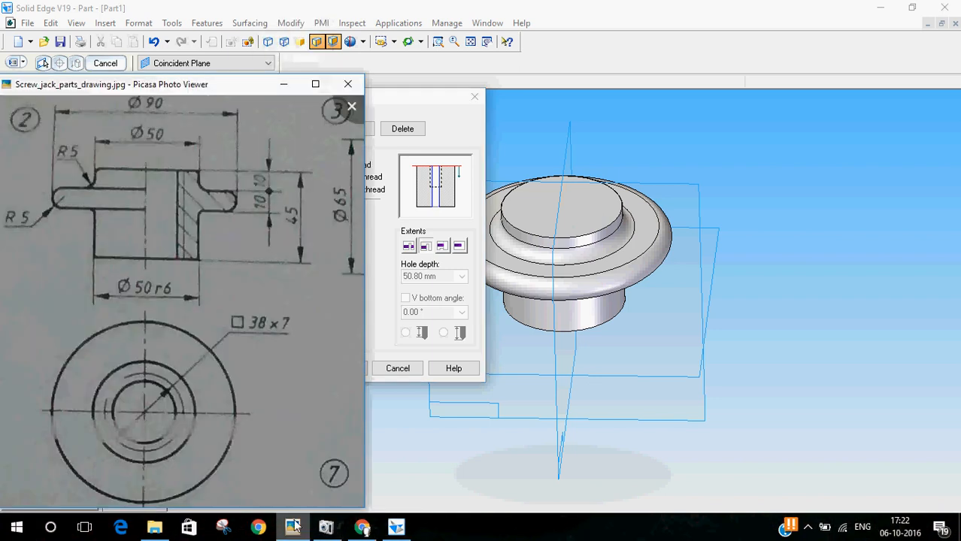
left_click(410, 7)
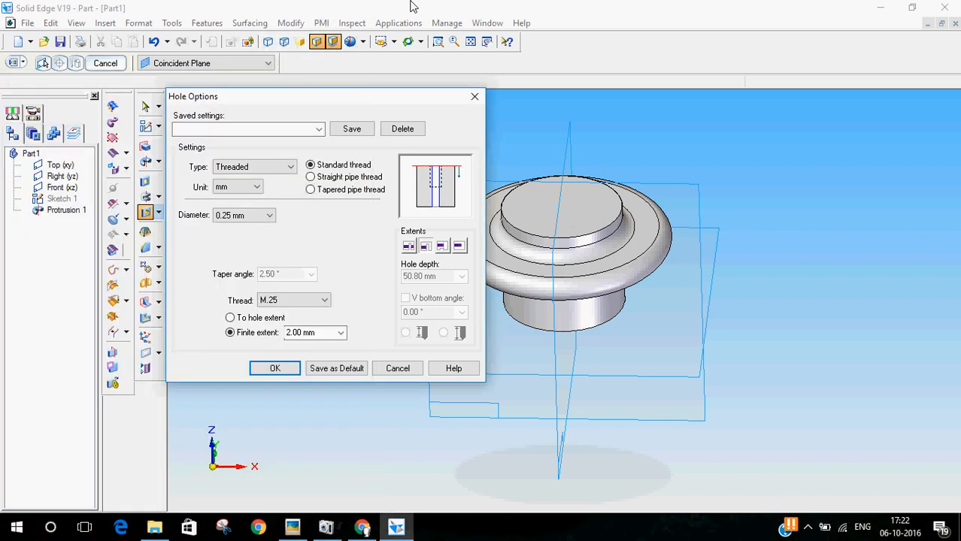
Step: Set the hole's thread to Tr 38 x 7 running to the hole extent, and accept the hole options
left_click(323, 303)
left_click_drag(324, 40, 335, 112)
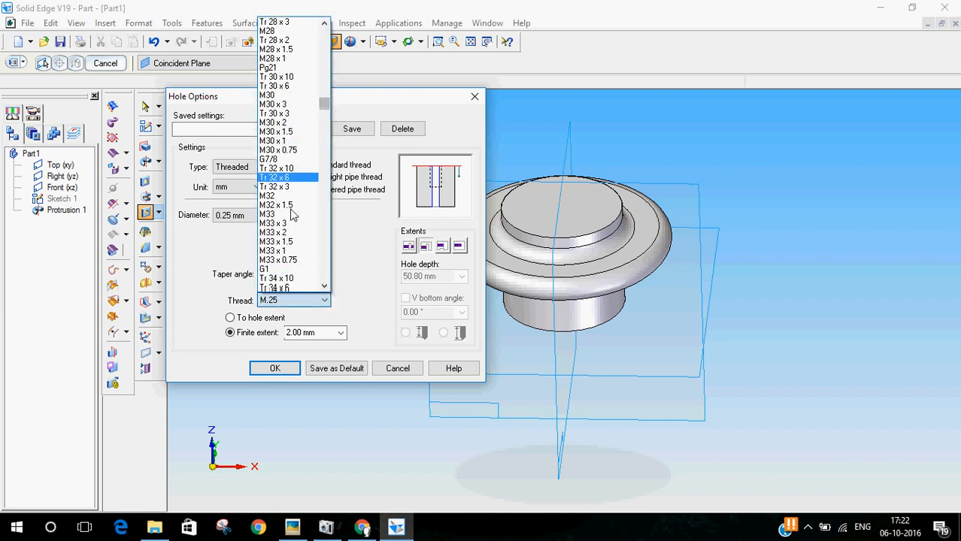
scroll(286, 173, "down", 3)
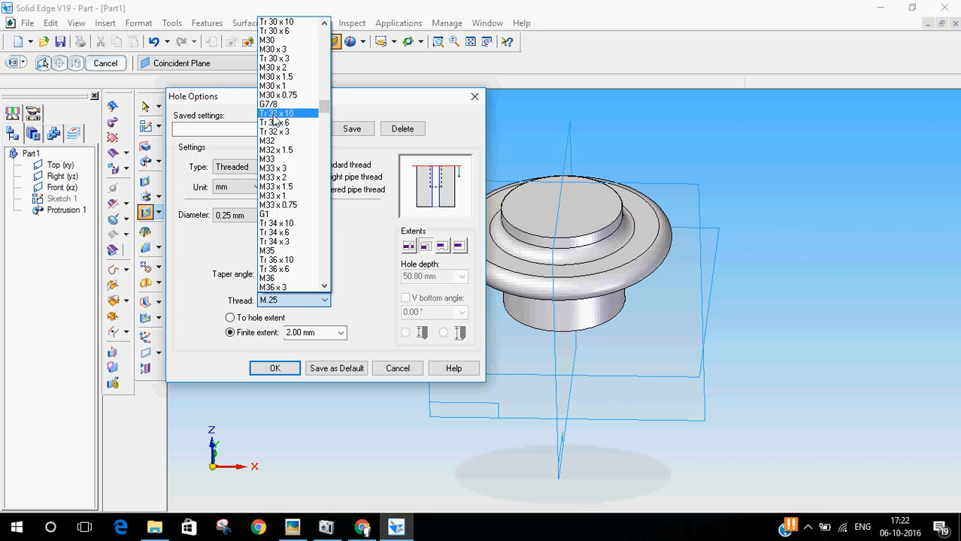
scroll(291, 186, "down", 4)
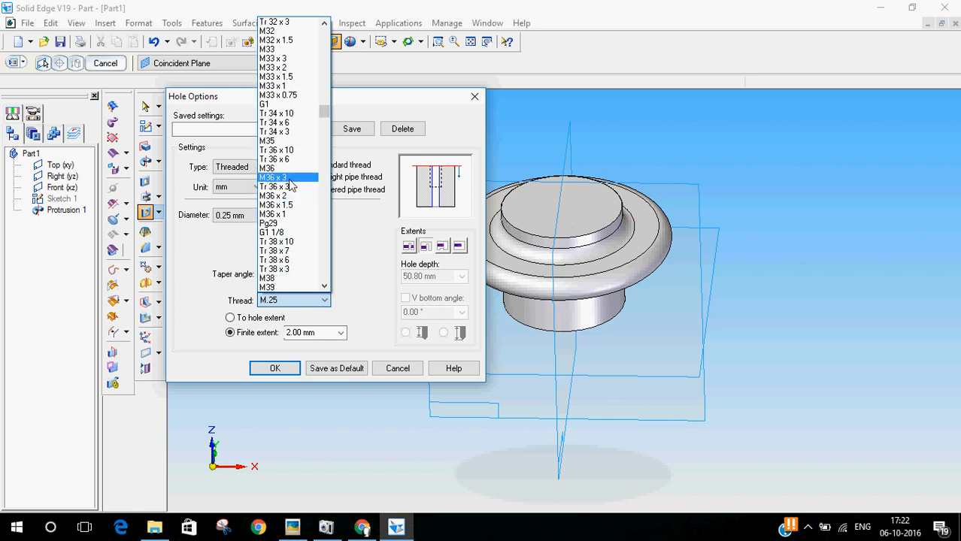
scroll(291, 186, "down", 3)
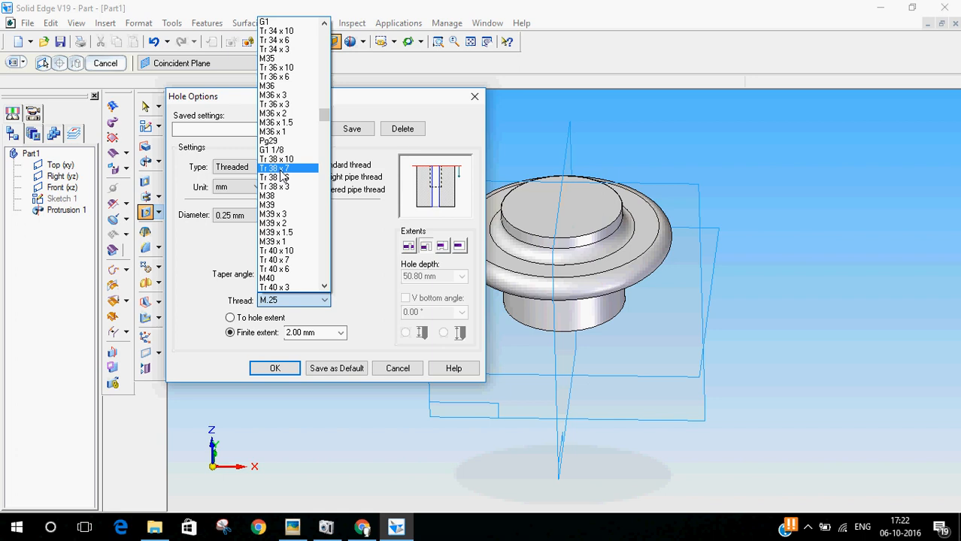
left_click(281, 172)
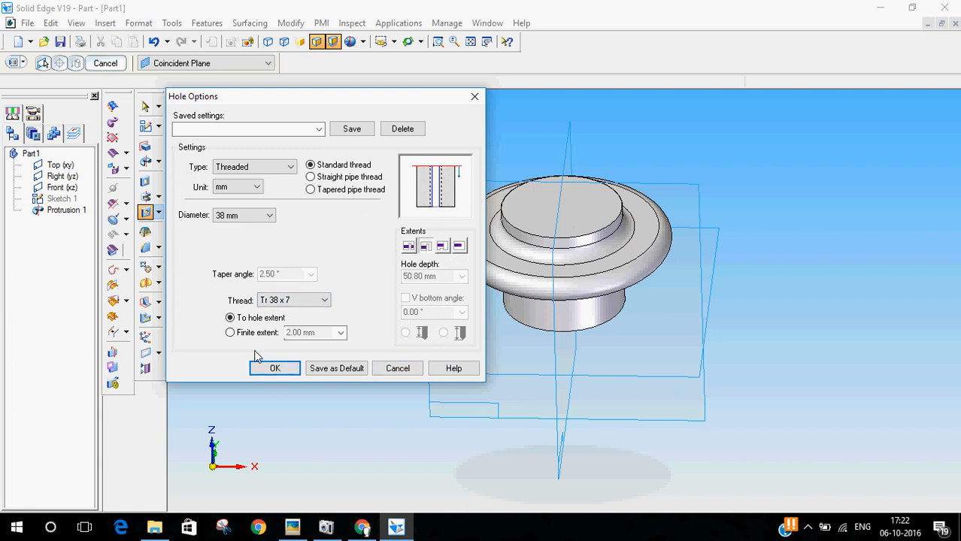
left_click(276, 368)
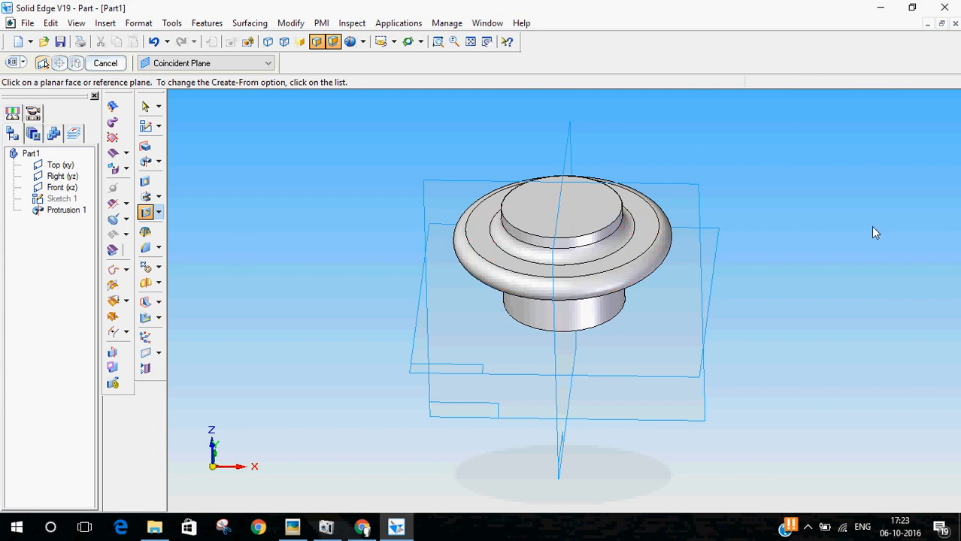
Step: Place the threaded hole at the centre of the nut's top circular face and cut it downward through the body
left_click(608, 215)
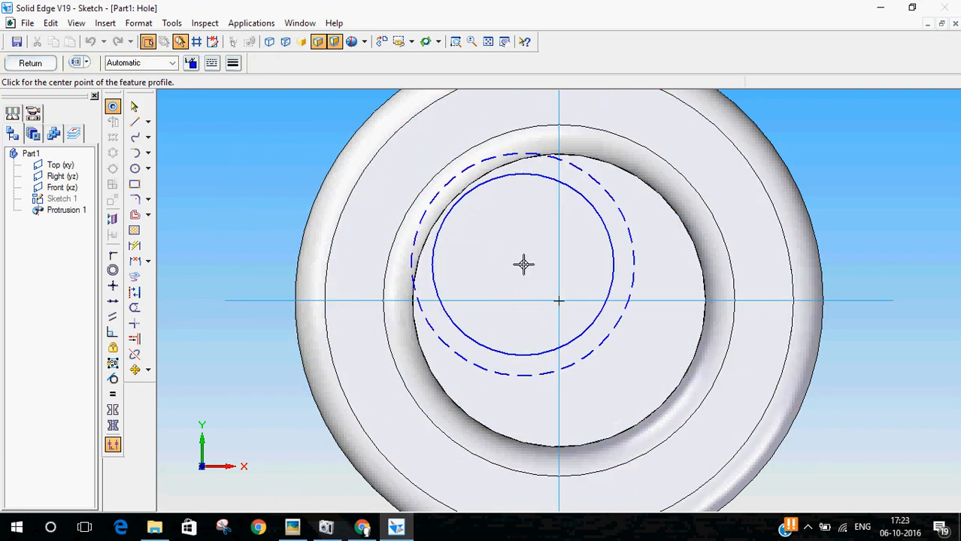
left_click(558, 301)
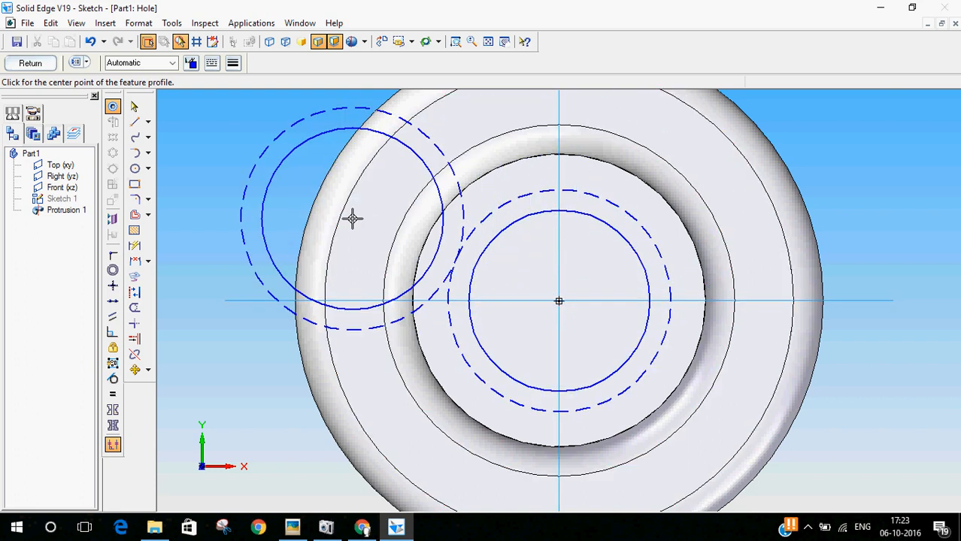
left_click(135, 107)
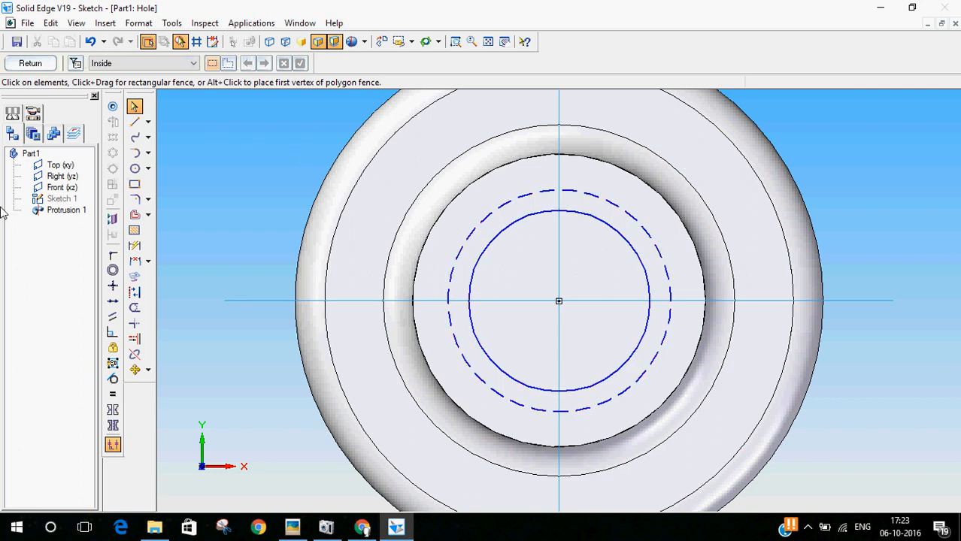
left_click(32, 67)
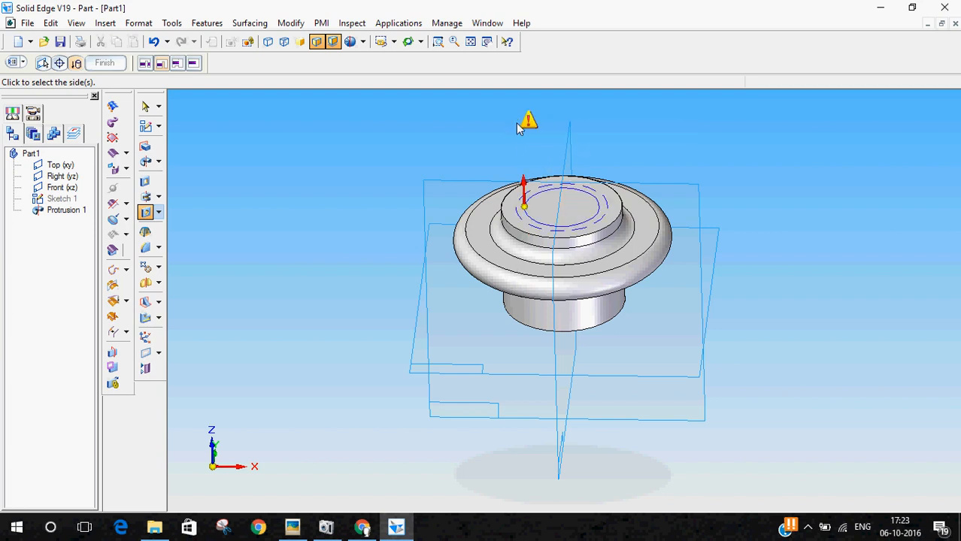
left_click(568, 310)
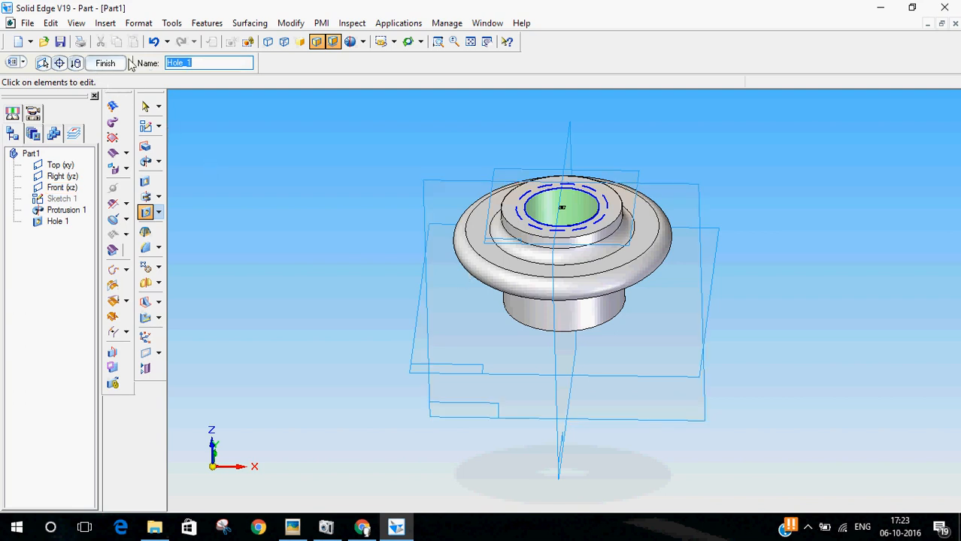
left_click(103, 65)
left_click(145, 106)
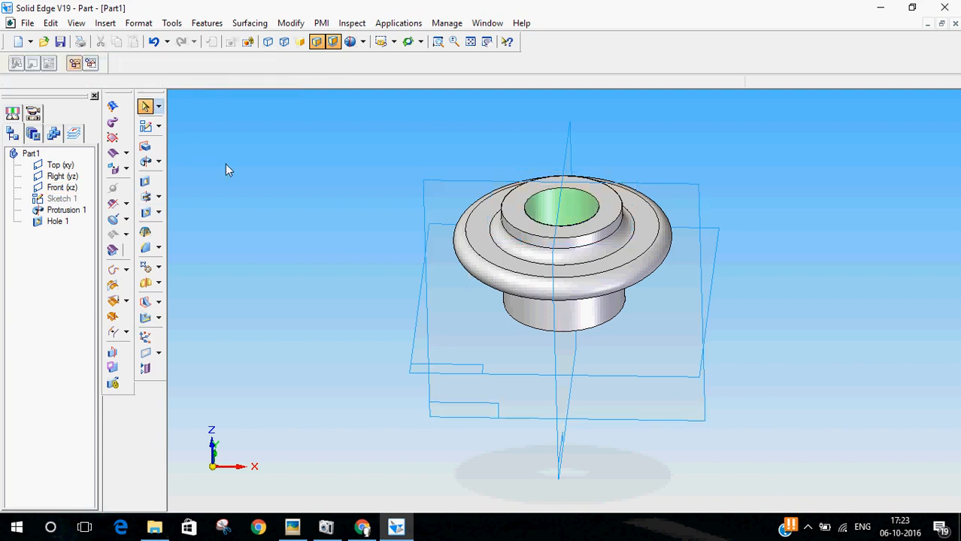
Step: Save the finished nut as a part document named 2_Nut in the Video tut folder
middle_click_drag(248, 184, 215, 186)
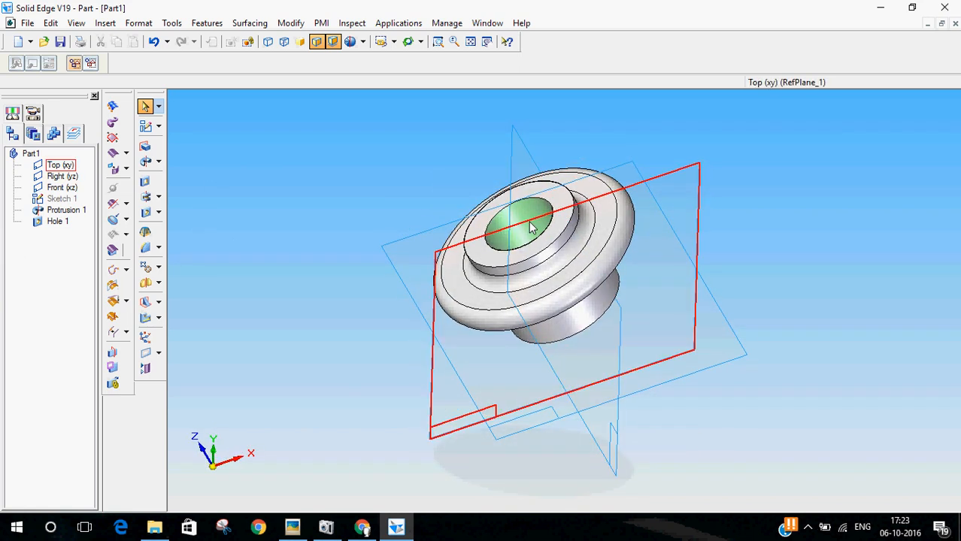
middle_click_drag(254, 242, 310, 44)
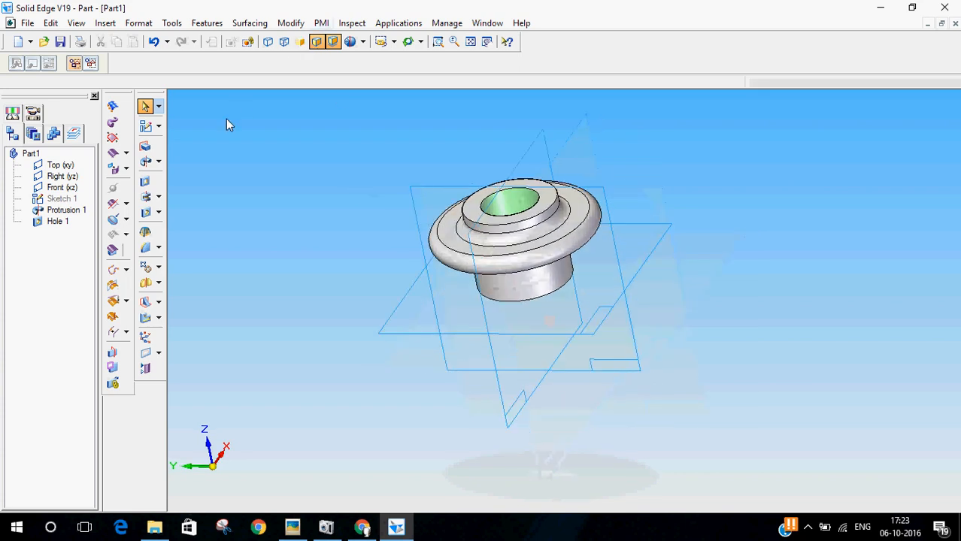
left_click(28, 23)
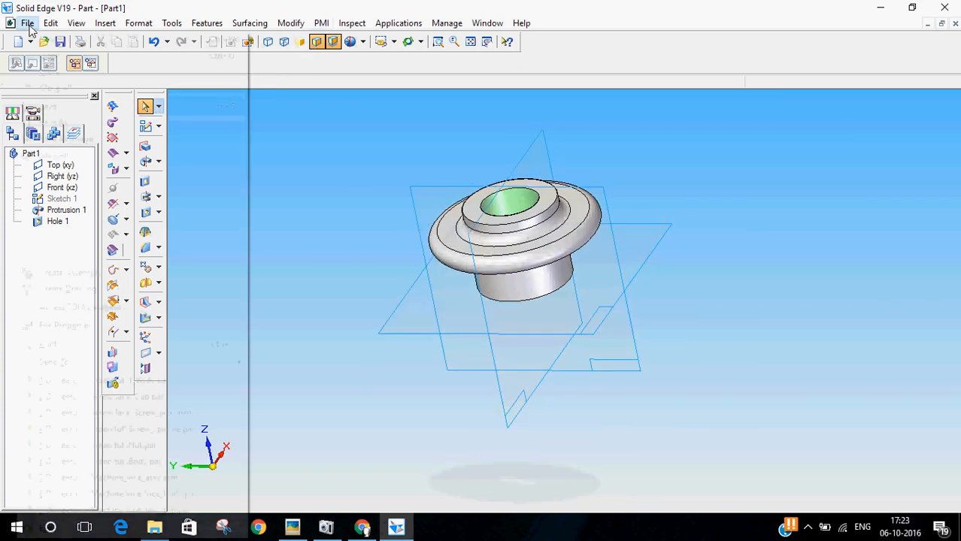
left_click(71, 122)
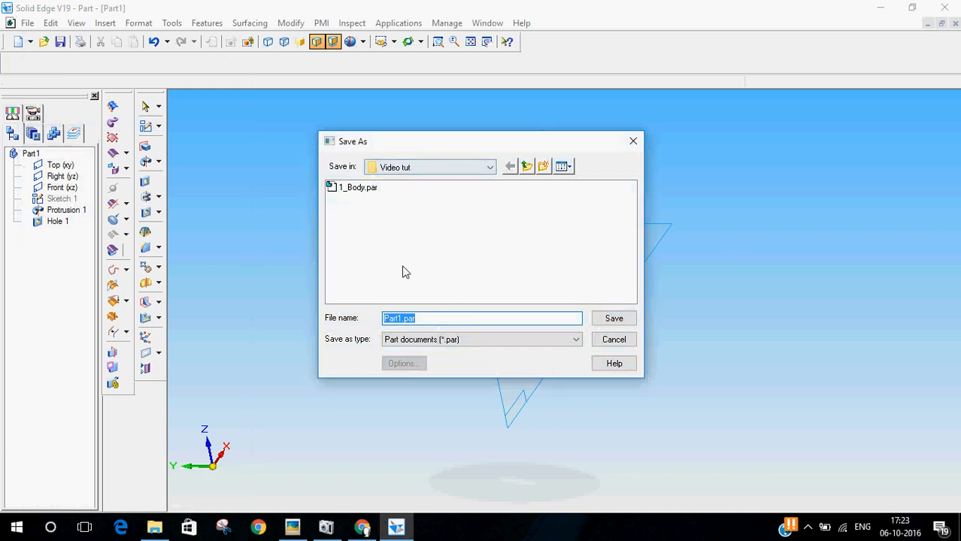
type("2_Nut")
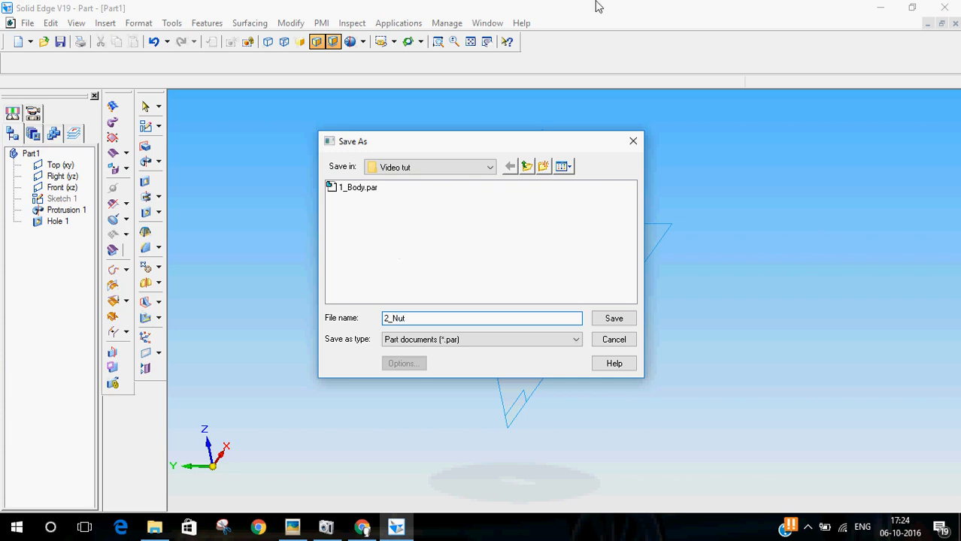
left_click(612, 318)
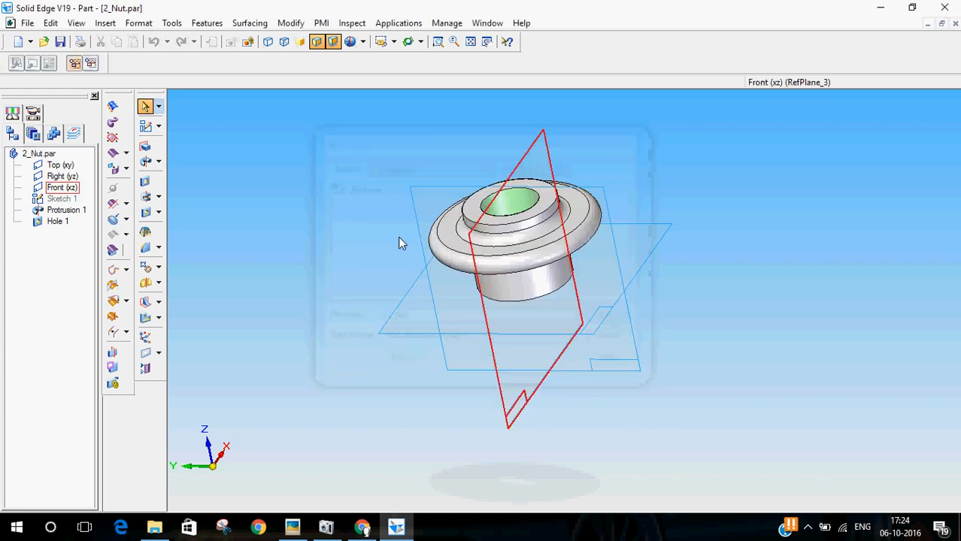
middle_click_drag(353, 242, 369, 258)
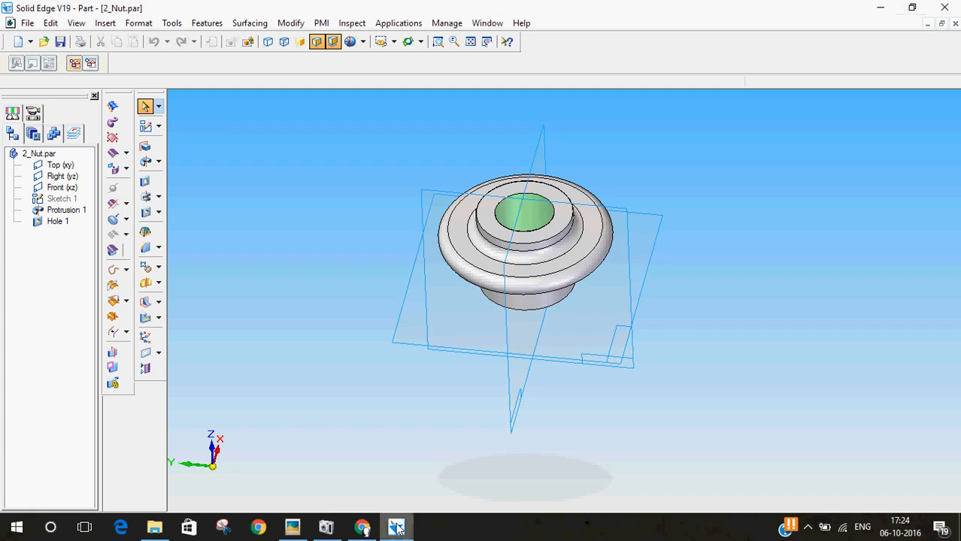